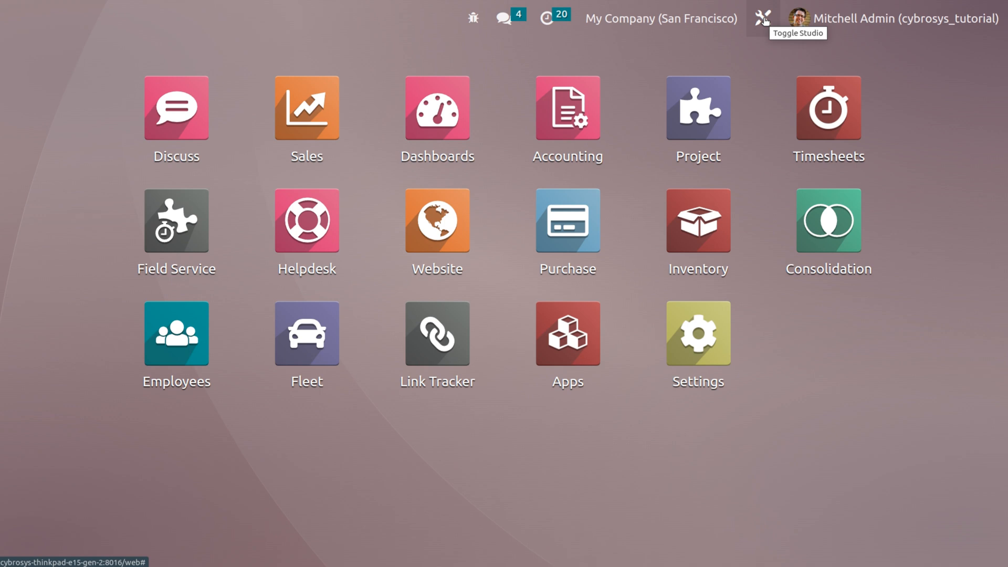
Open Studio from the home screen and start building a new app, continuing past the welcome page.
left_click(764, 18)
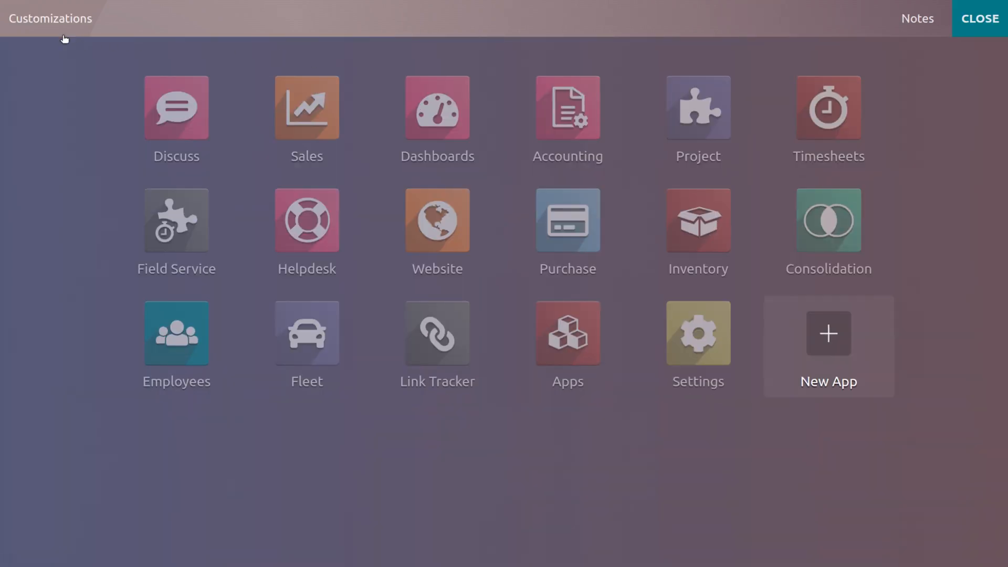
left_click(60, 20)
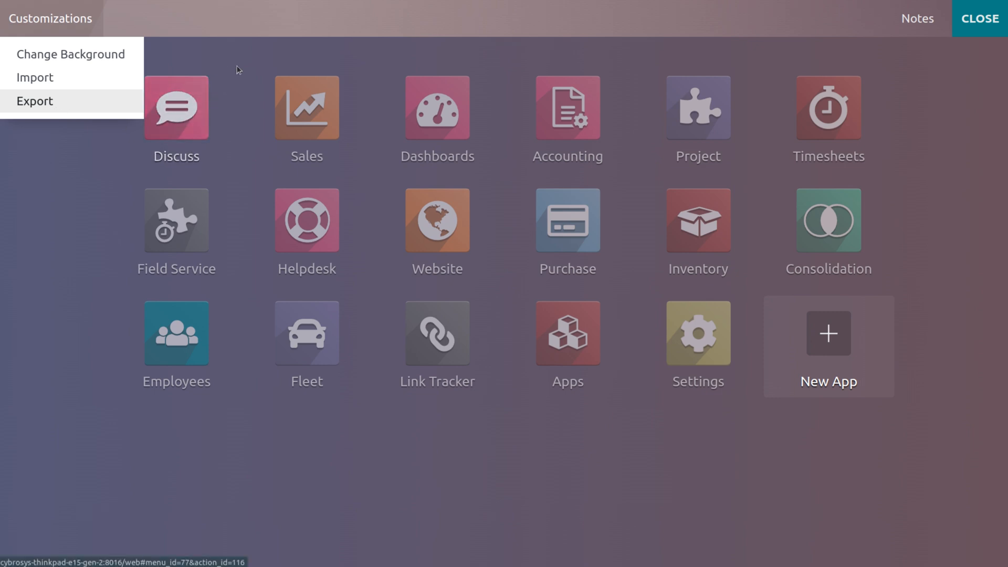
left_click(366, 61)
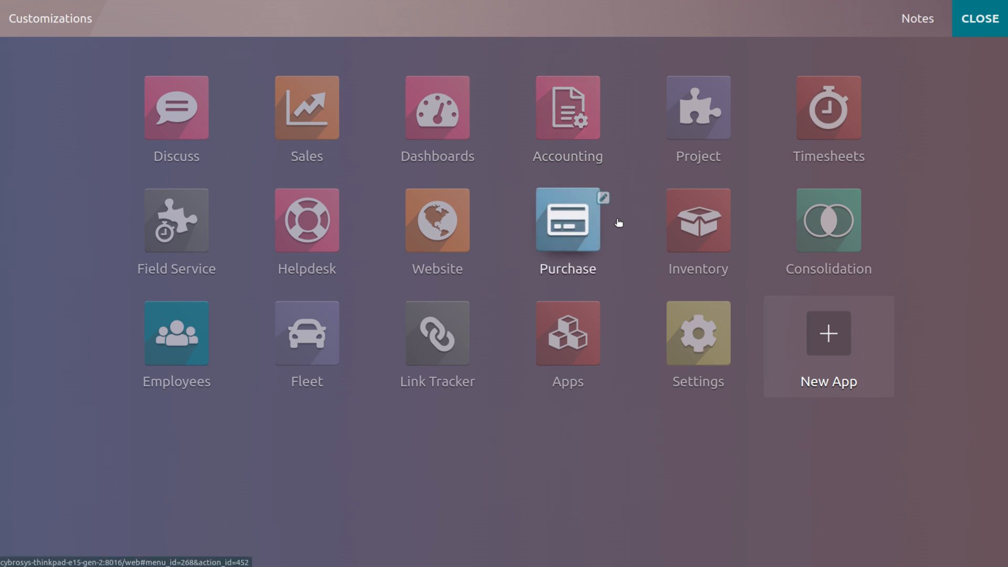
left_click(834, 334)
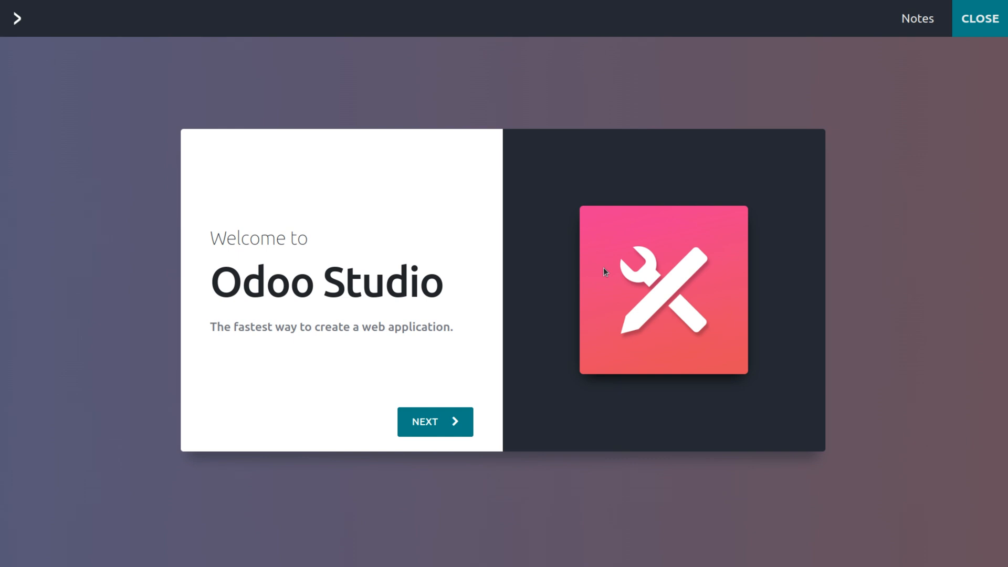
left_click(430, 428)
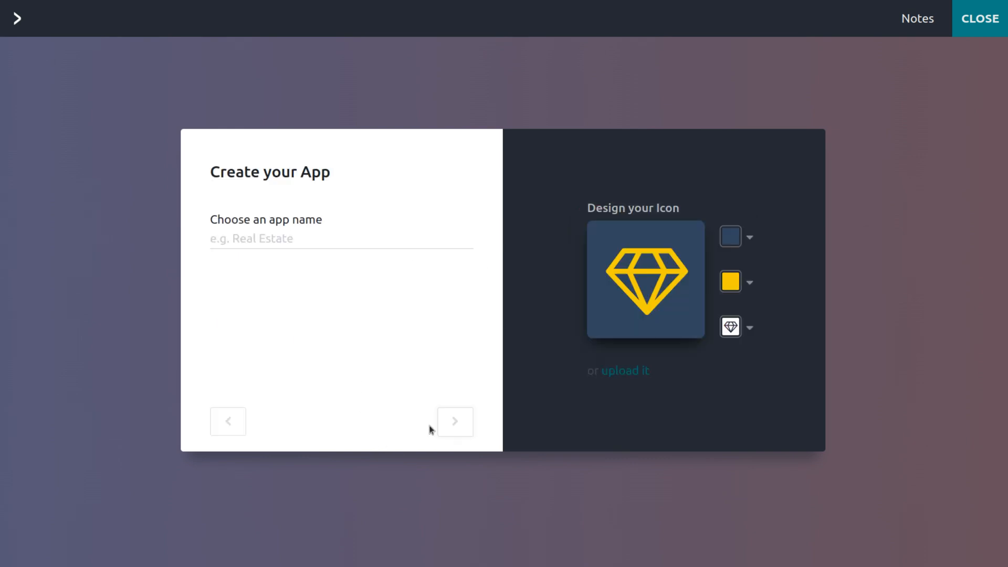
Name the new app "Product Warranty".
left_click(264, 238)
type("Pr")
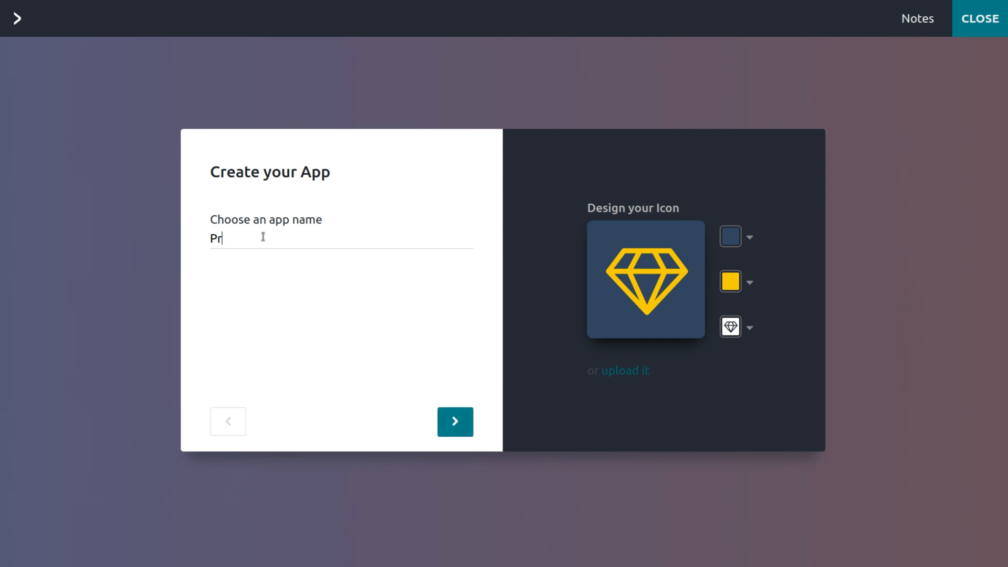
type("oduct Warranty")
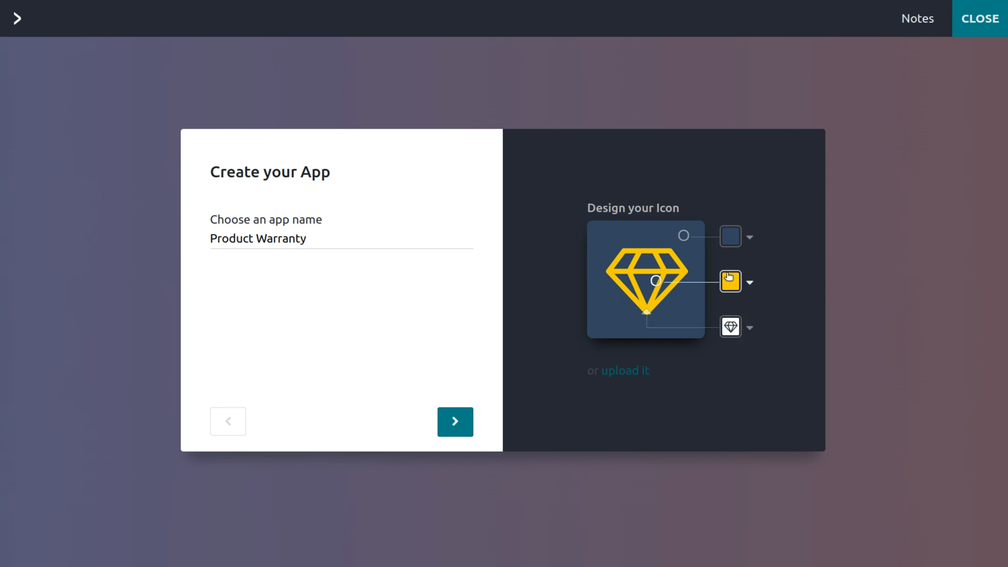
Design the app icon with a teal background and a white circle-of-dots symbol, and continue to the first menu setup.
left_click(737, 240)
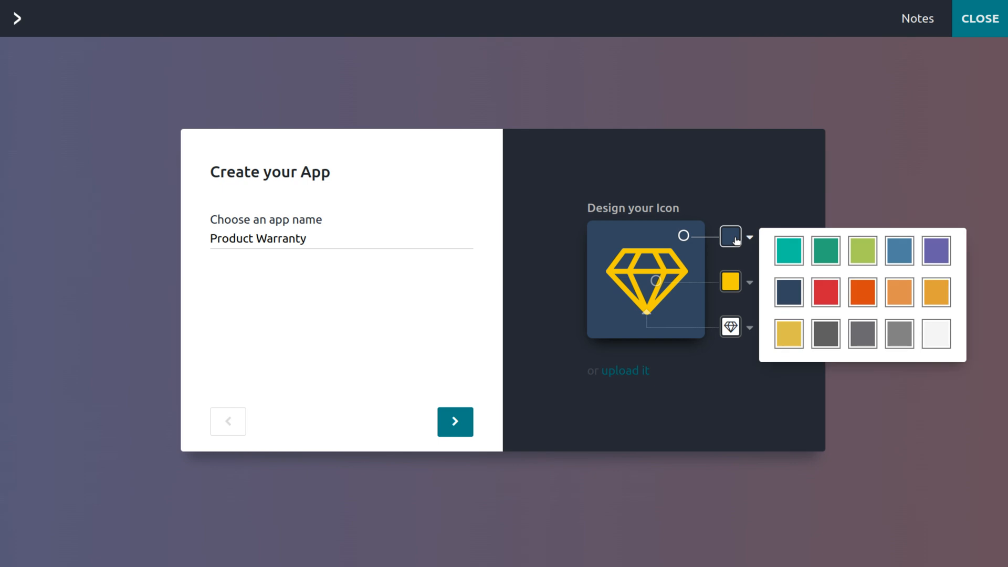
left_click(788, 246)
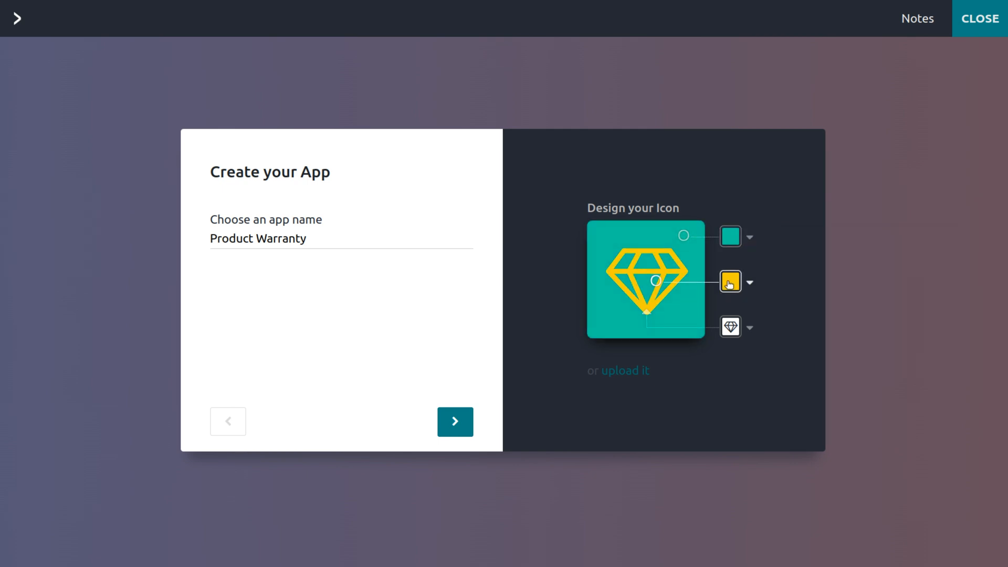
left_click(730, 281)
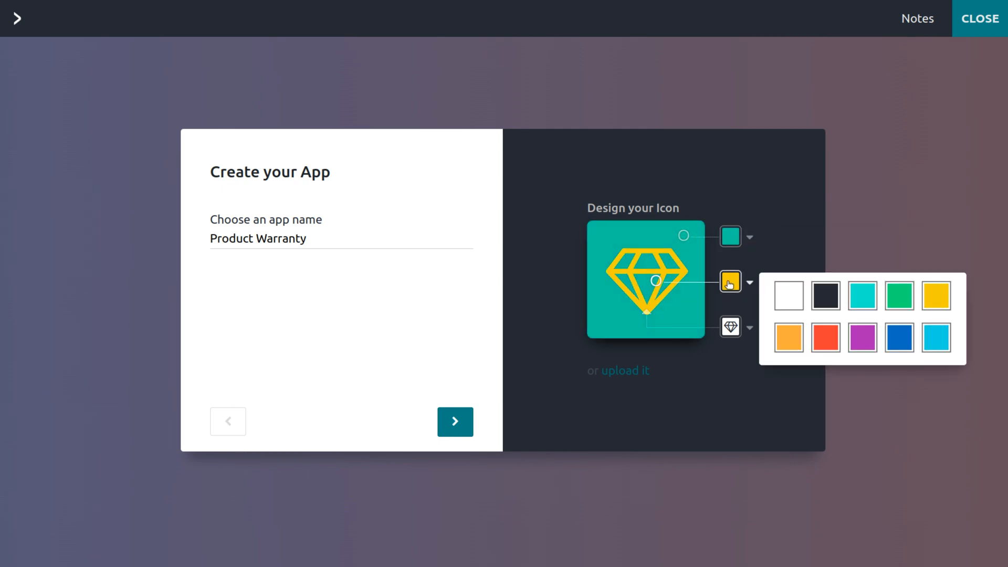
left_click(783, 293)
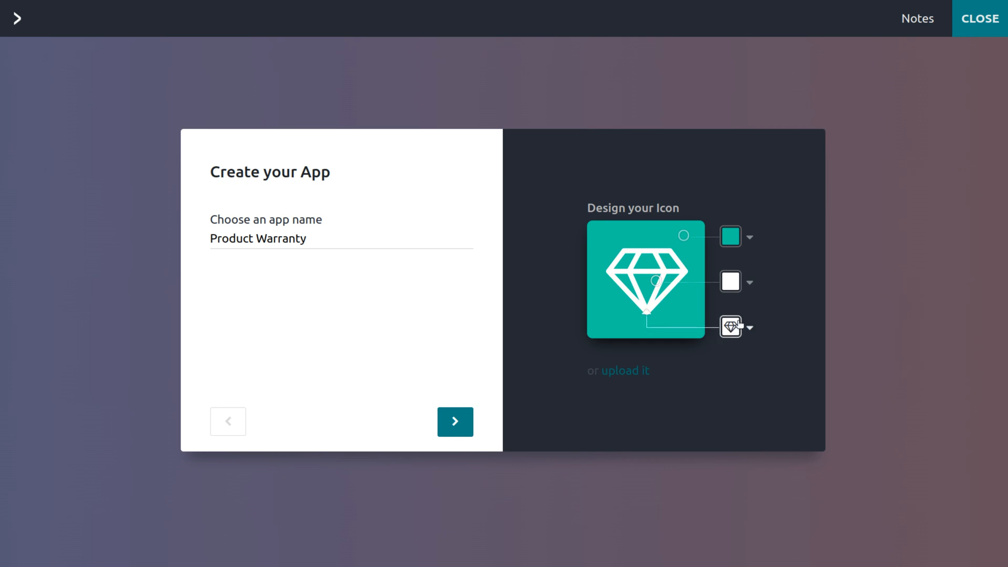
left_click(731, 328)
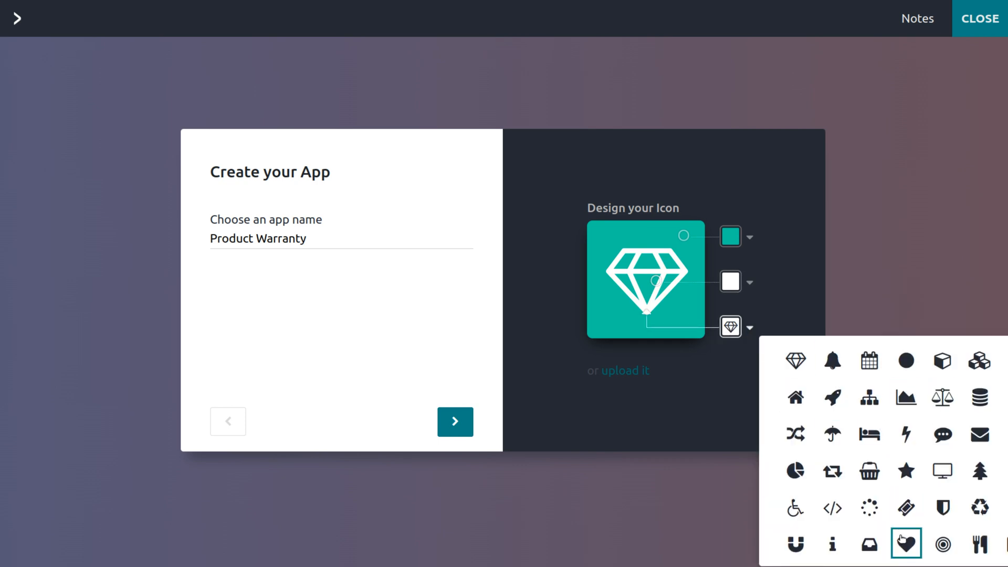
left_click(858, 503)
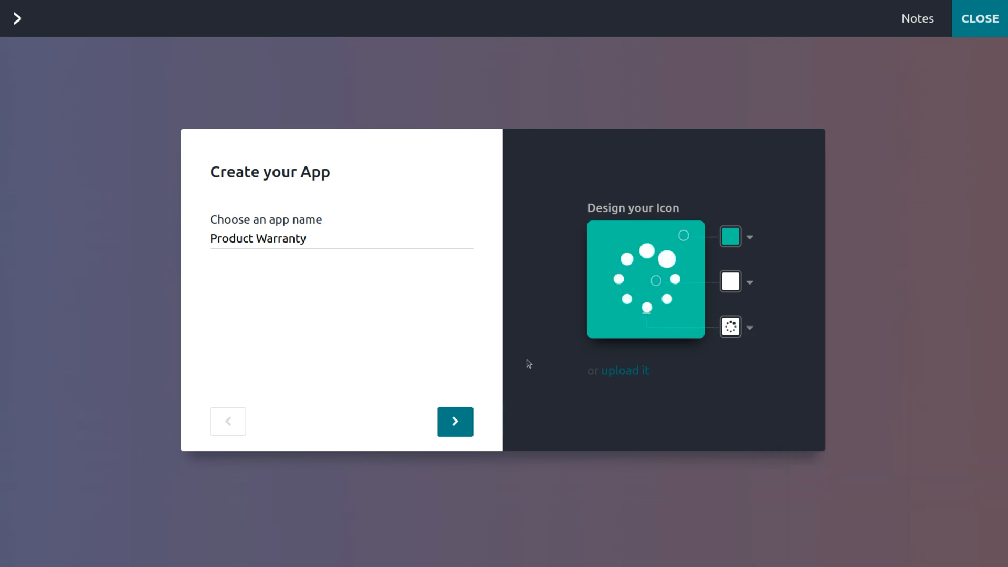
left_click(452, 423)
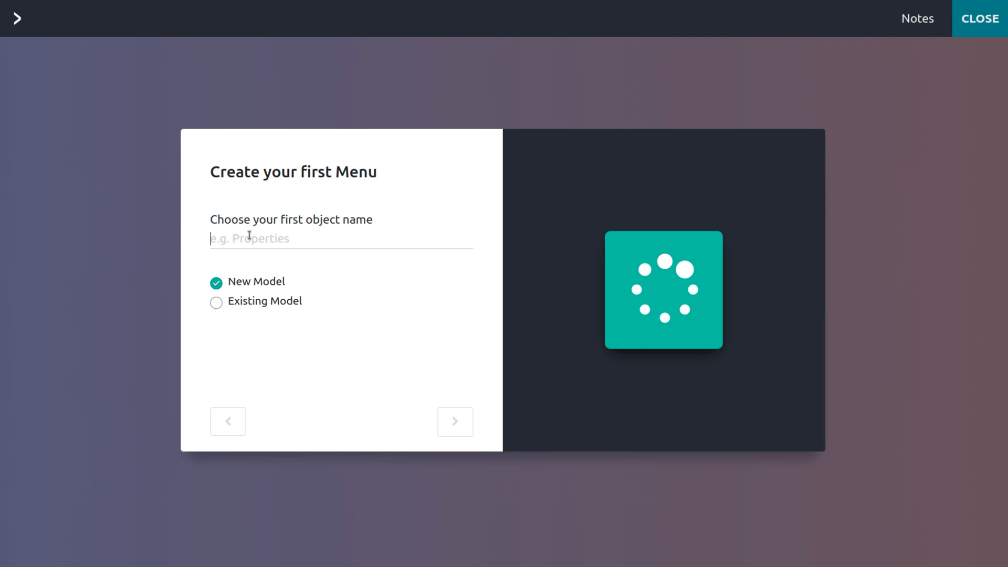
Name the app's first object "Properties", base it on a new model and continue to the suggested features.
type("P")
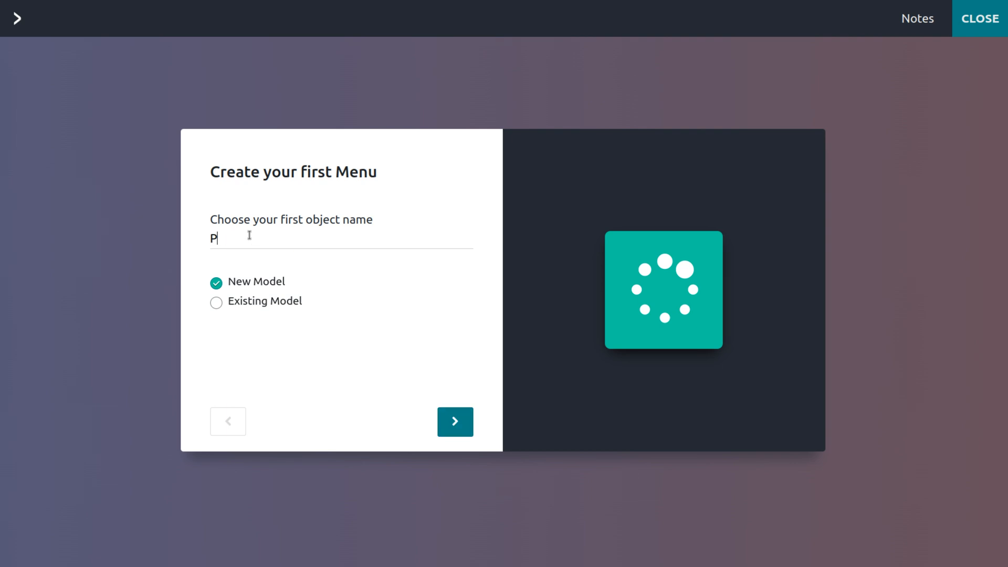
type("roperties")
left_click(216, 304)
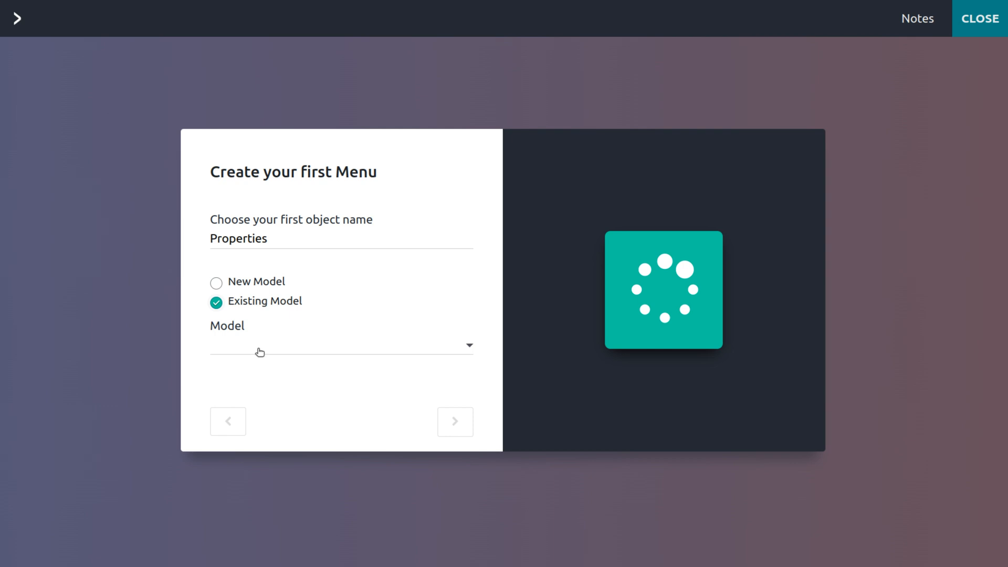
left_click(217, 284)
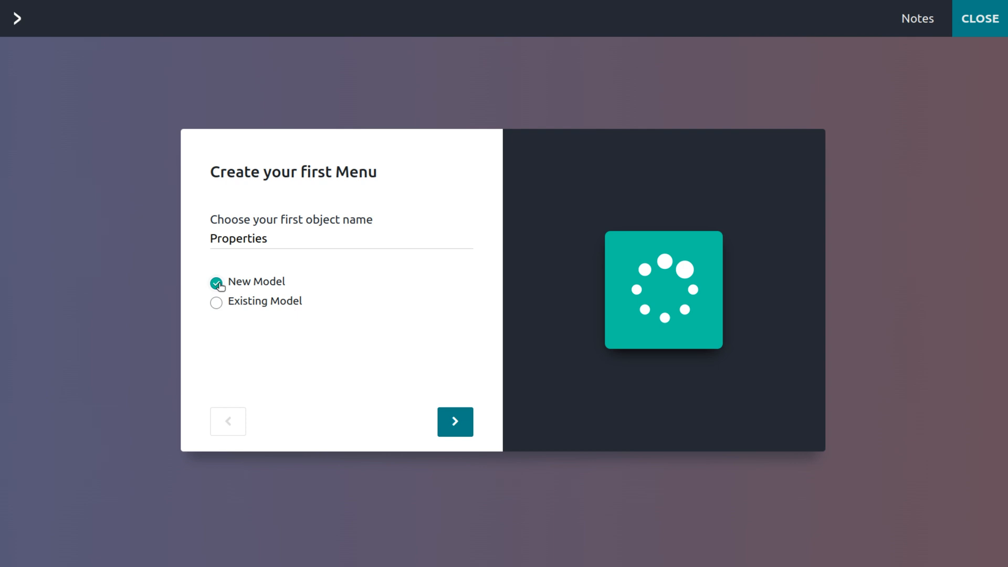
left_click(453, 420)
Enable Picture, Pipeline stages, Date & Calendar, Contact details, User assignment, Tags, Lines and Monetary value for the model, and create the app.
scroll(395, 335, "down", 2)
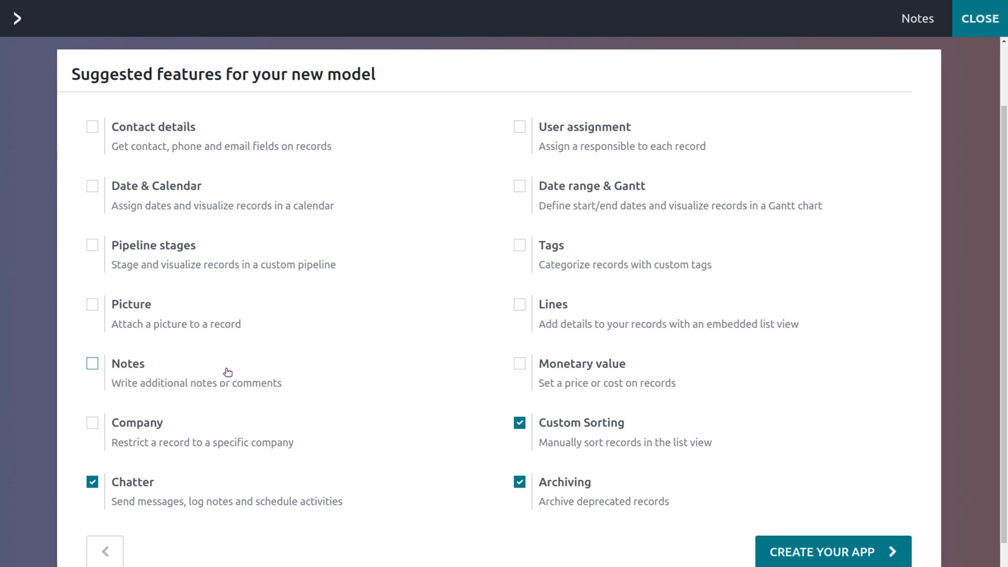
left_click(94, 307)
left_click(95, 245)
left_click(96, 190)
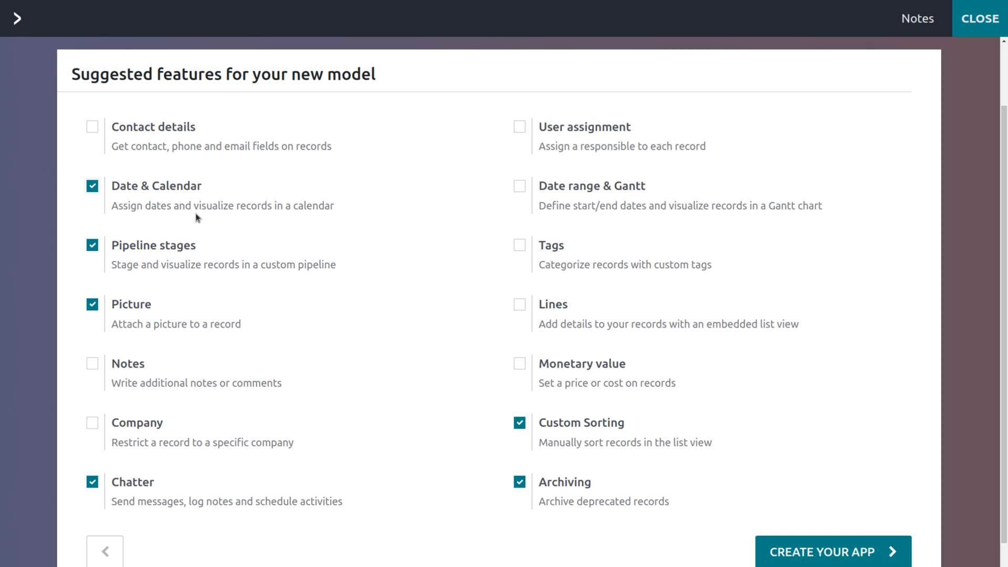
left_click(93, 132)
left_click(519, 128)
left_click(521, 247)
left_click(521, 308)
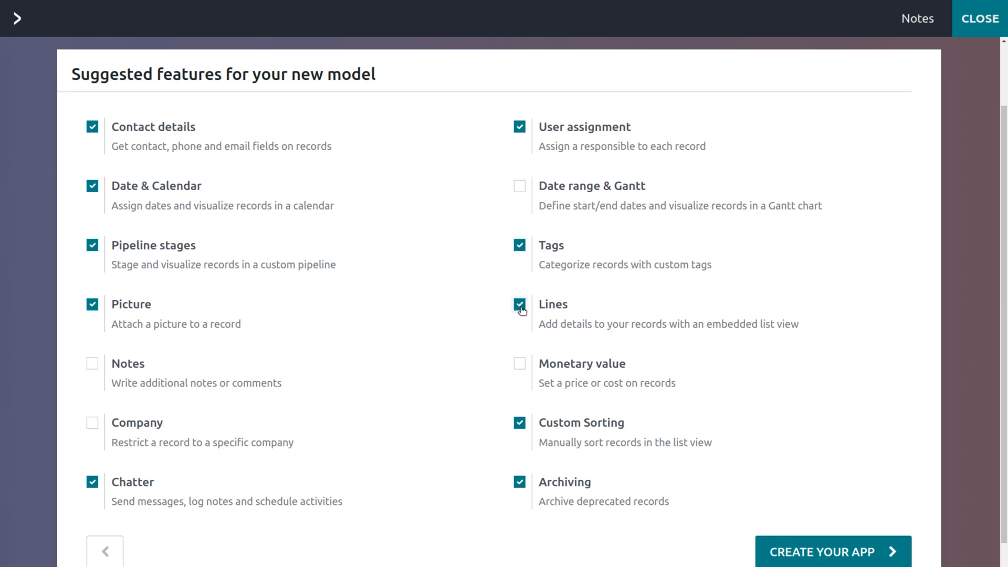
left_click(520, 366)
scroll(827, 478, "down", 2)
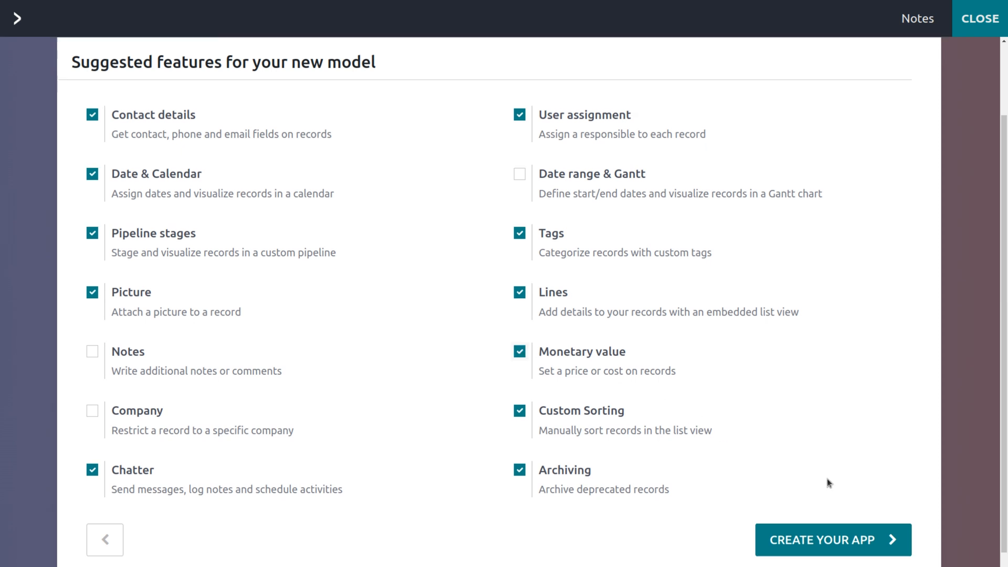
left_click(829, 478)
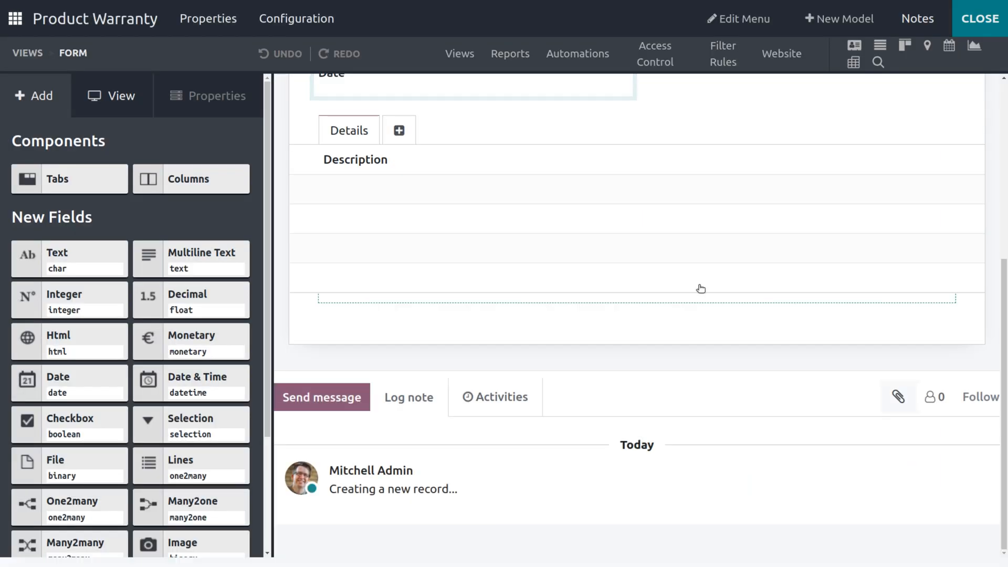
scroll(701, 287, "up", 5)
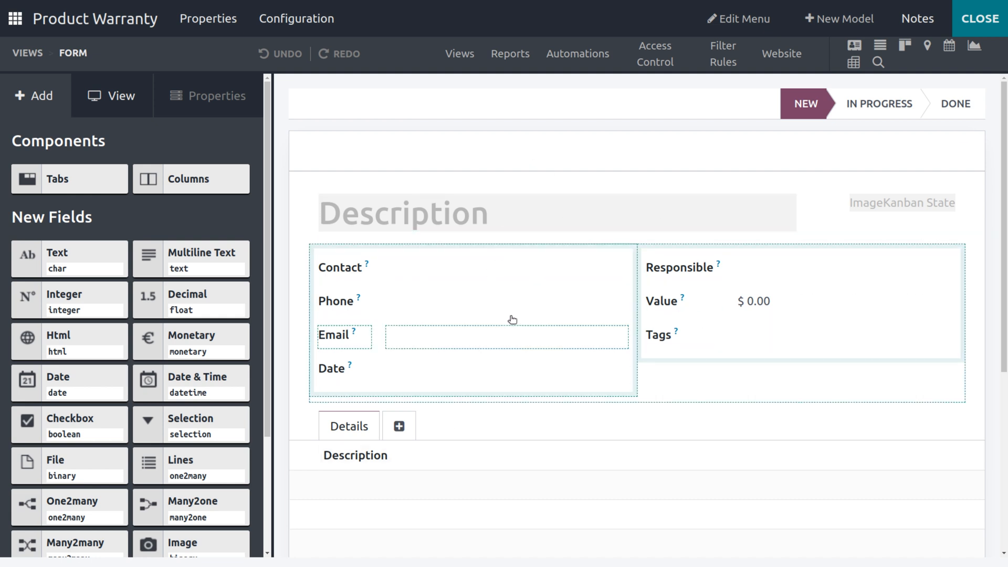
scroll(634, 457, "down", 4)
scroll(635, 459, "up", 4)
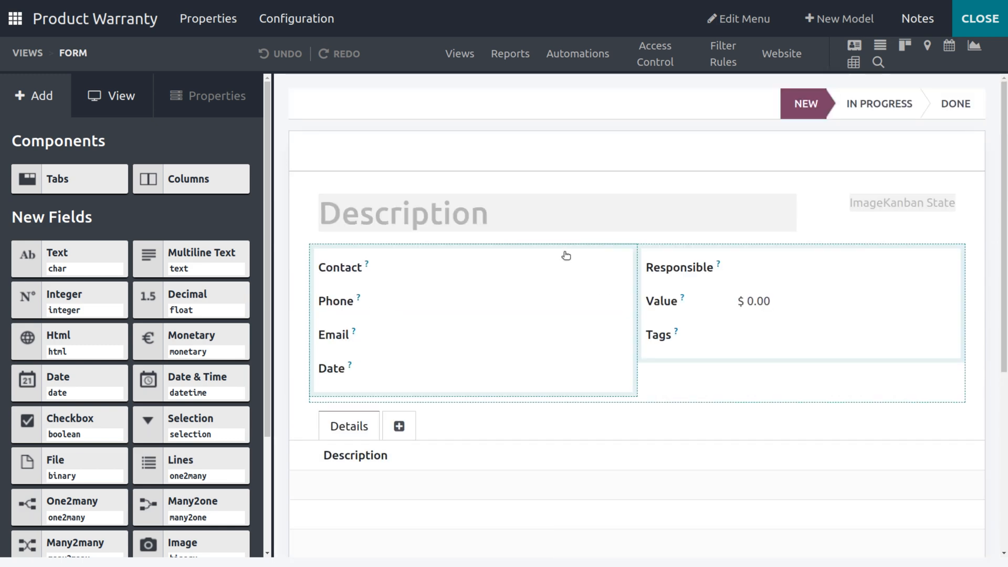
scroll(522, 391, "down", 5)
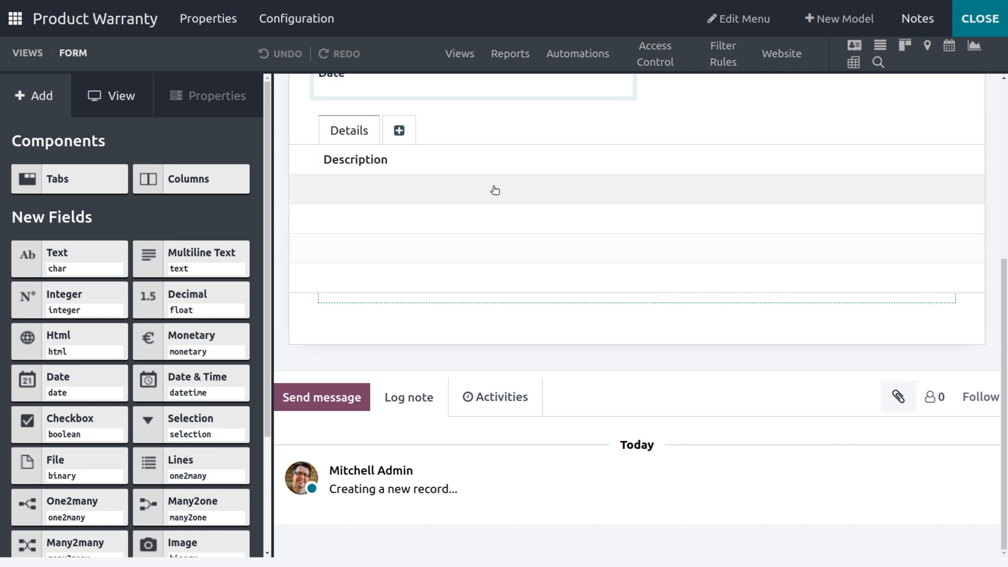
scroll(495, 190, "up", 5)
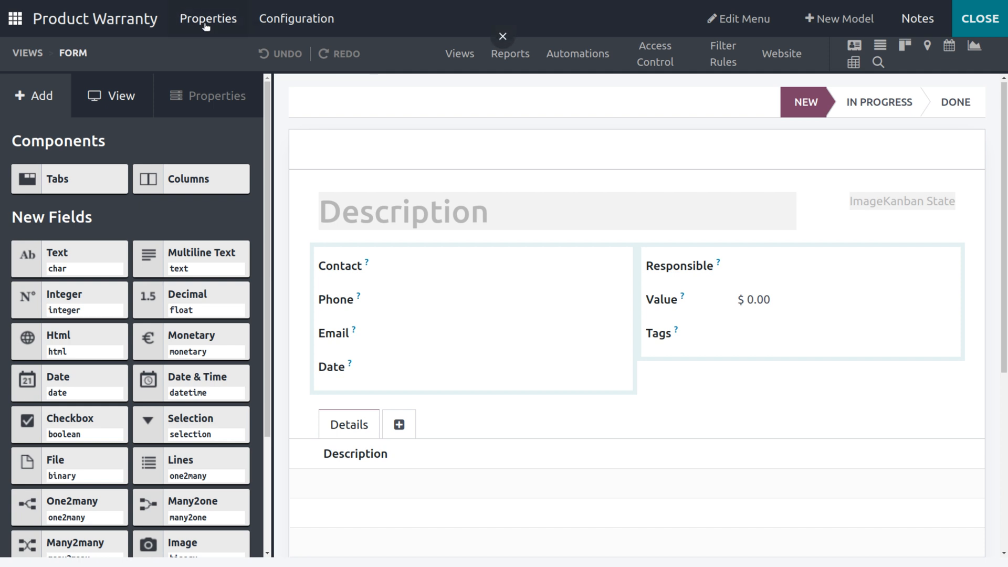
Edit the app's menu structure by starting a new menu named "Customers" that uses an existing model.
left_click(759, 25)
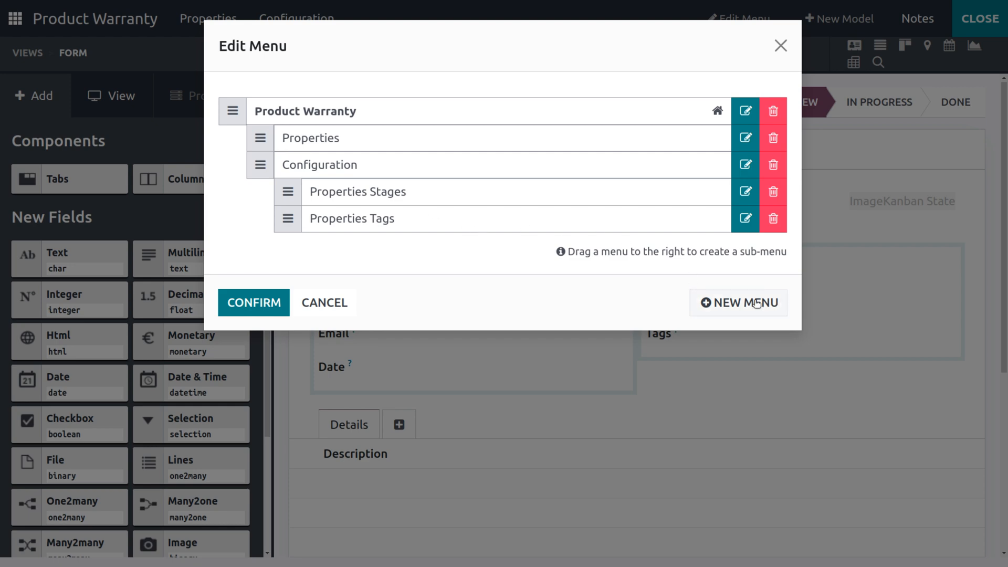
left_click(783, 304)
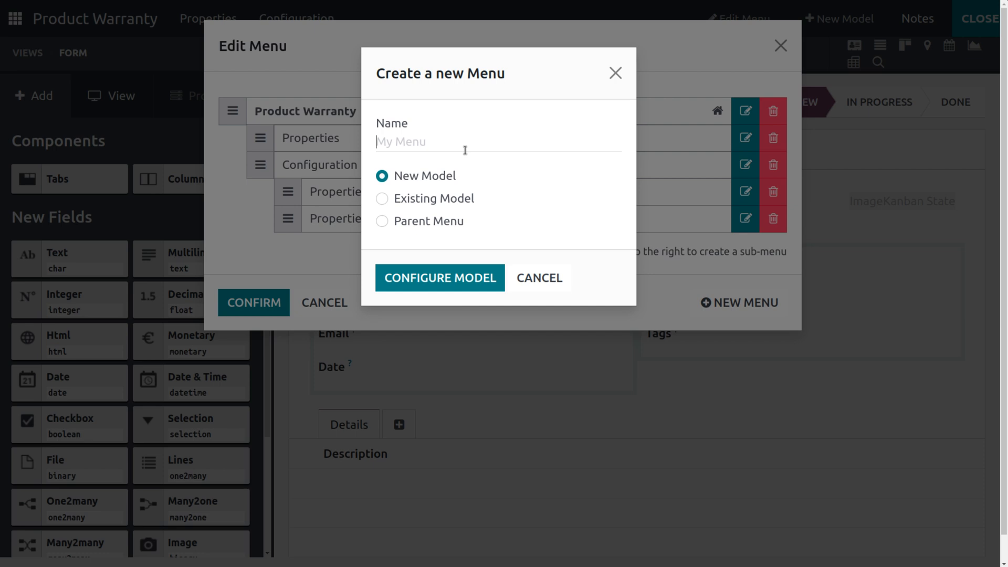
left_click(383, 200)
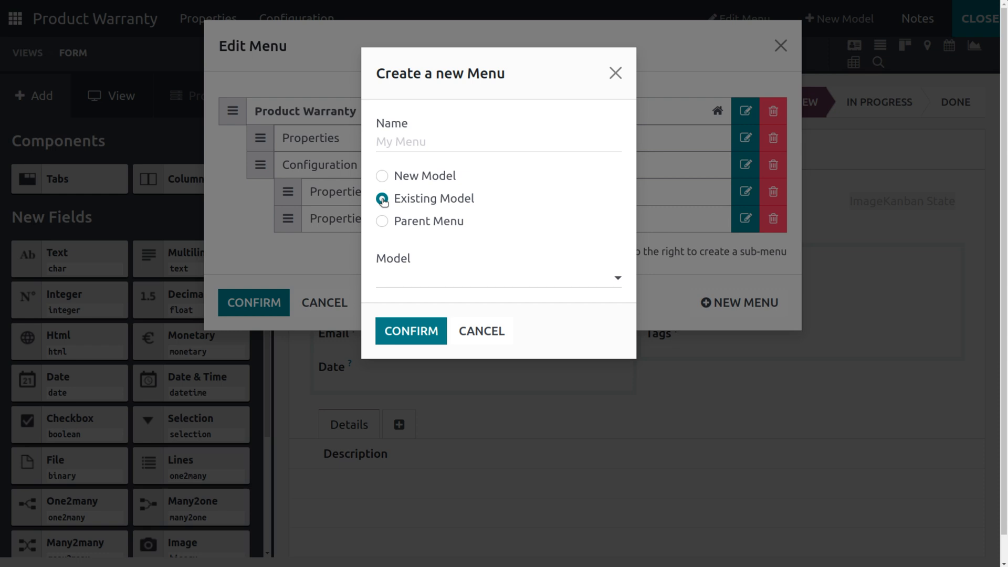
left_click(409, 149)
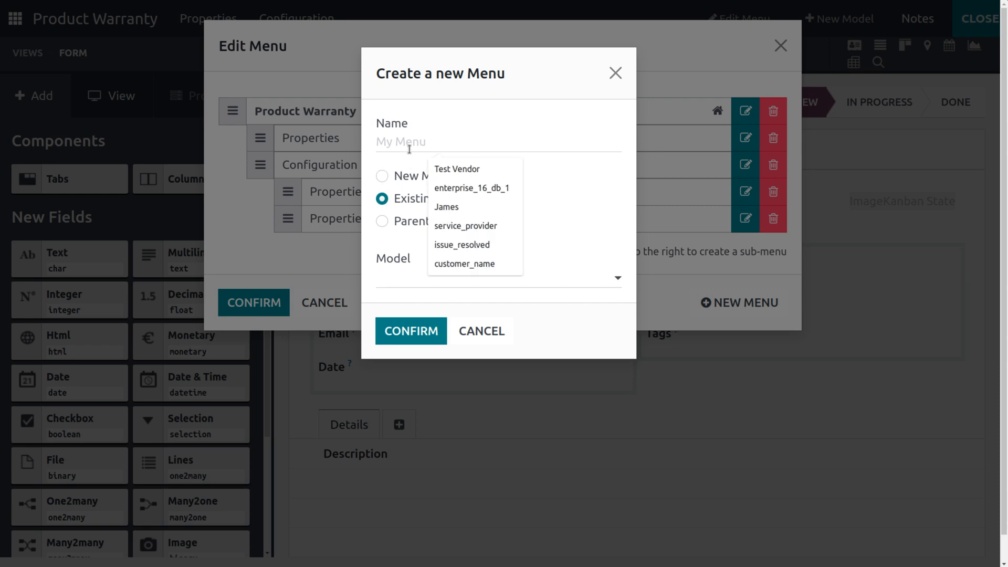
type("C")
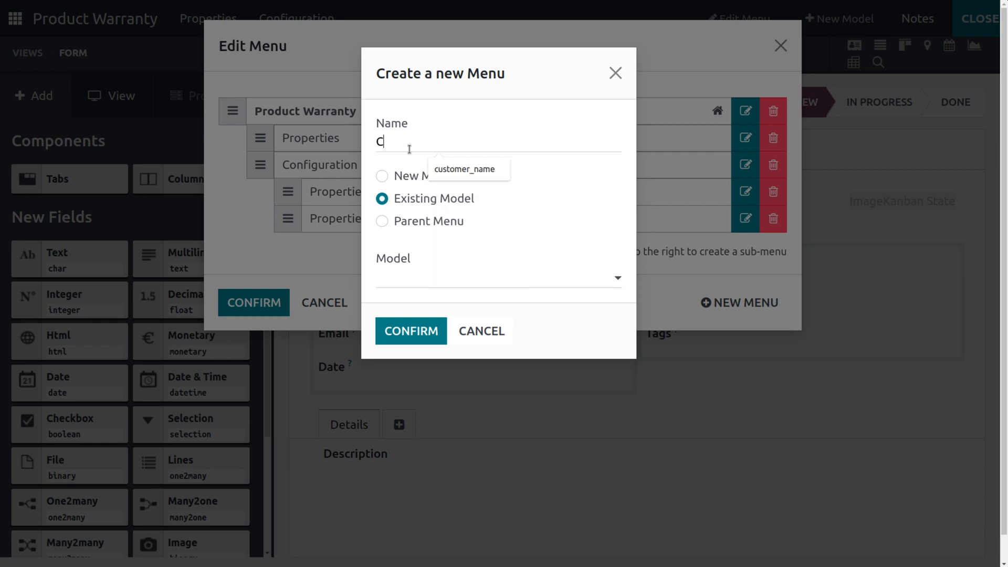
type("ustomers")
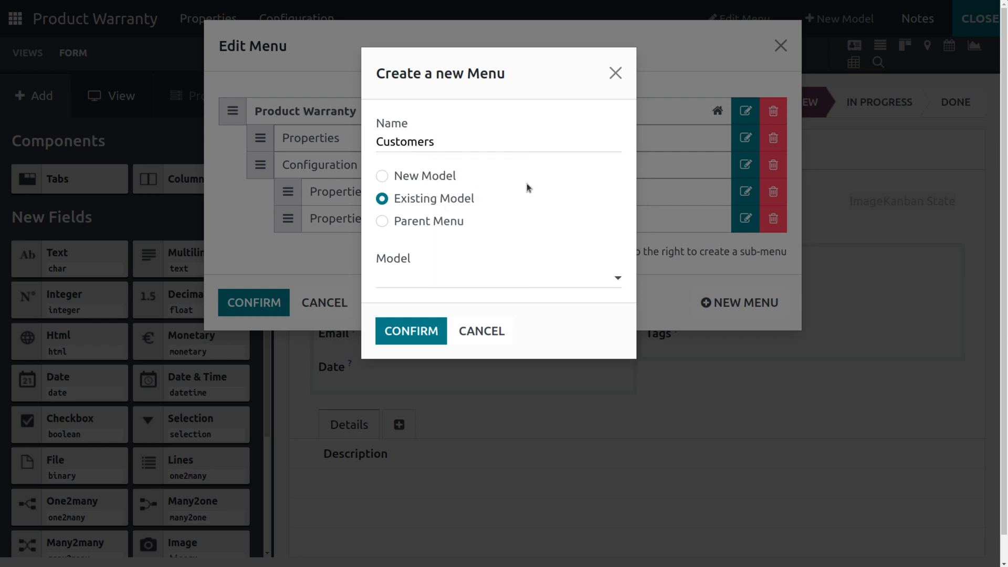
left_click(400, 284)
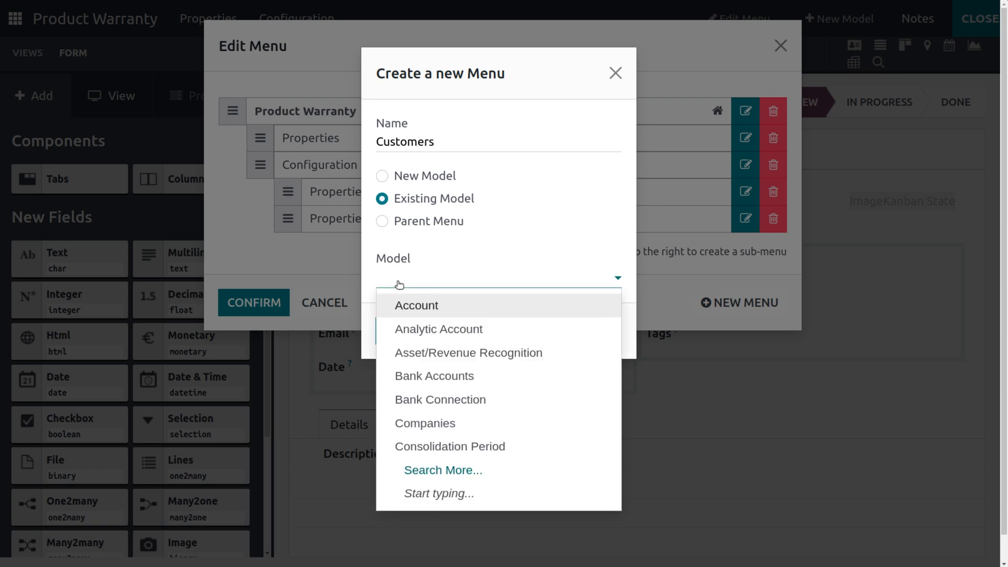
type("res")
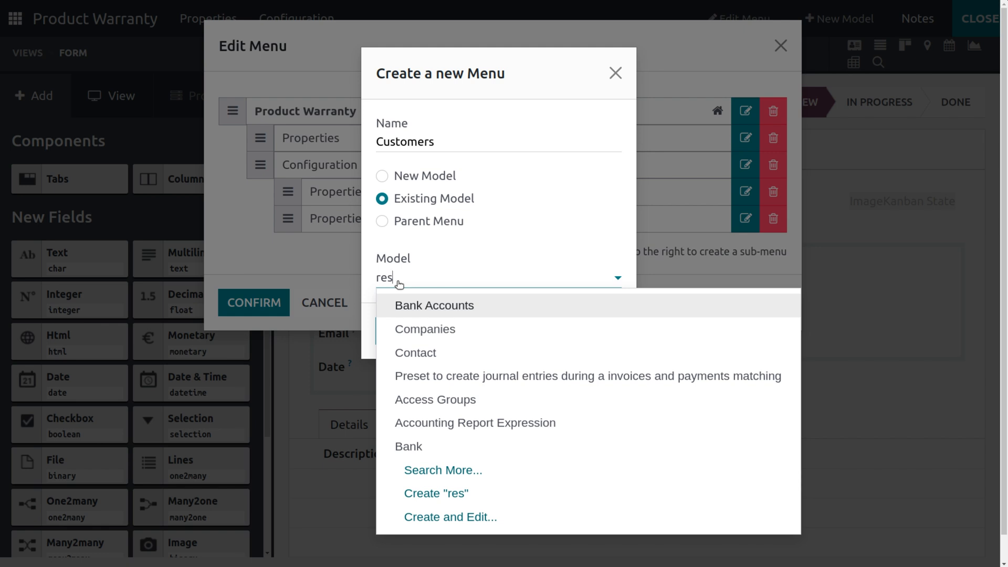
type(".")
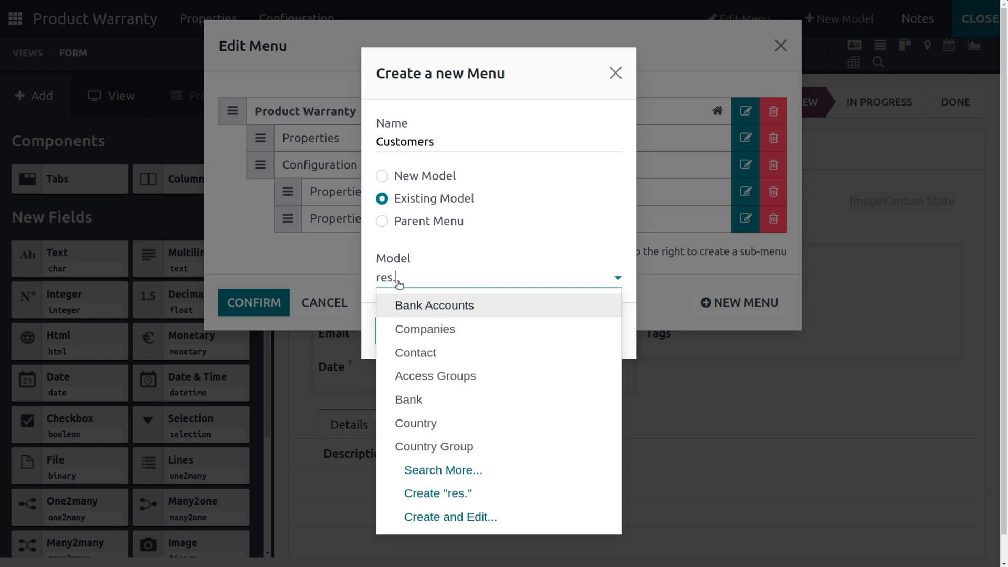
type("pater")
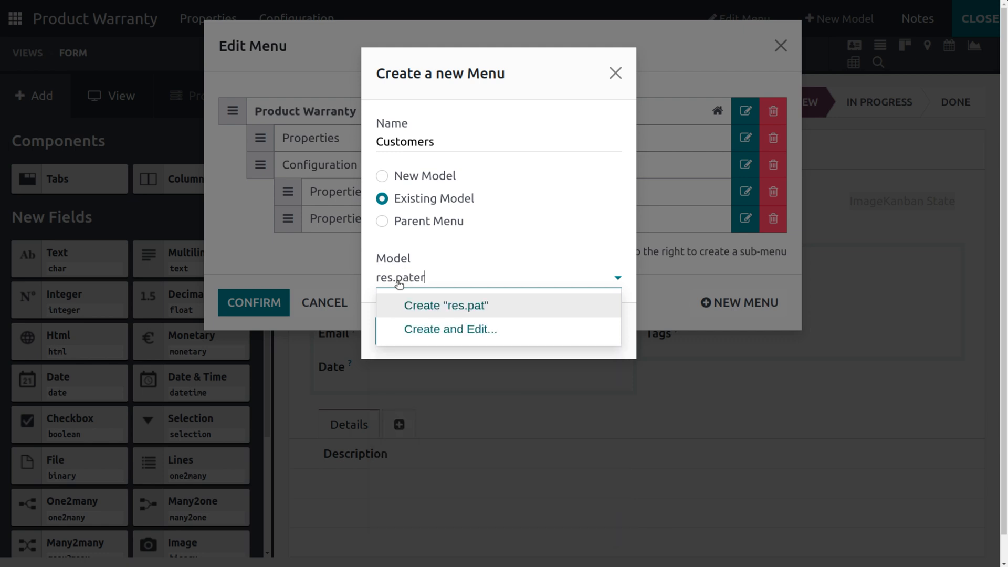
key("BackSpace")
key("BackSpace")
key("BackSpace")
key("BackSpace")
key("BackSpace")
key("BackSpace")
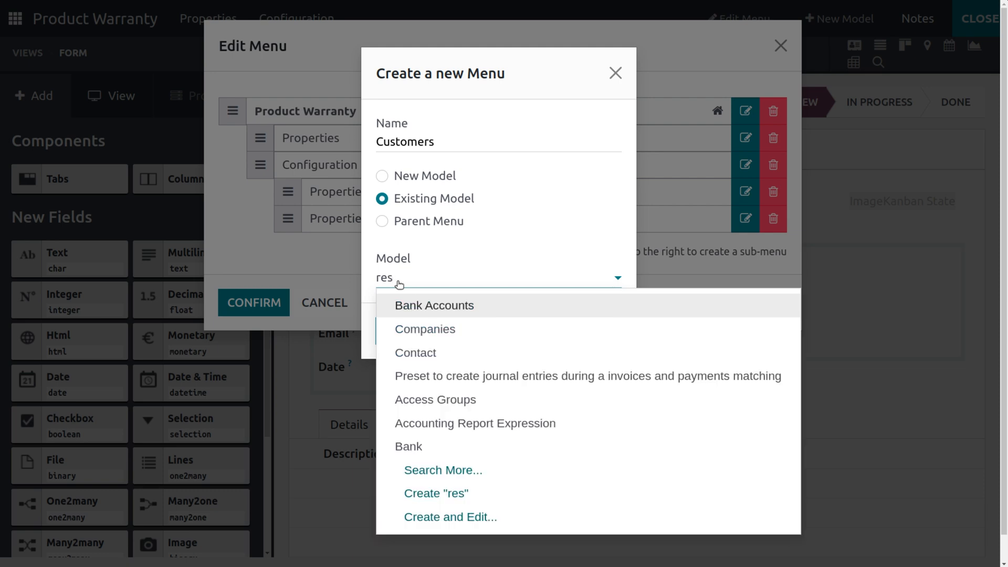
left_click(509, 475)
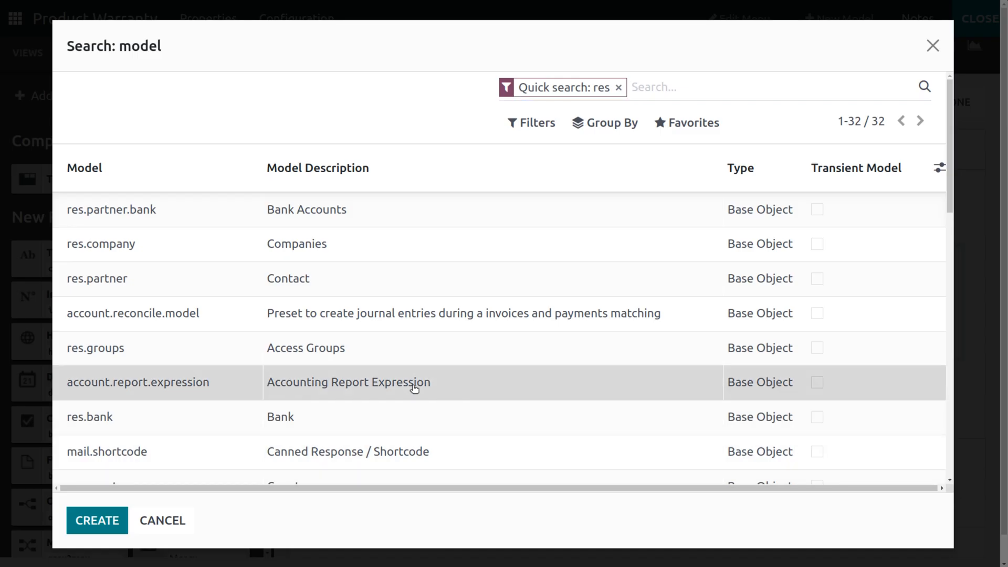
left_click(415, 381)
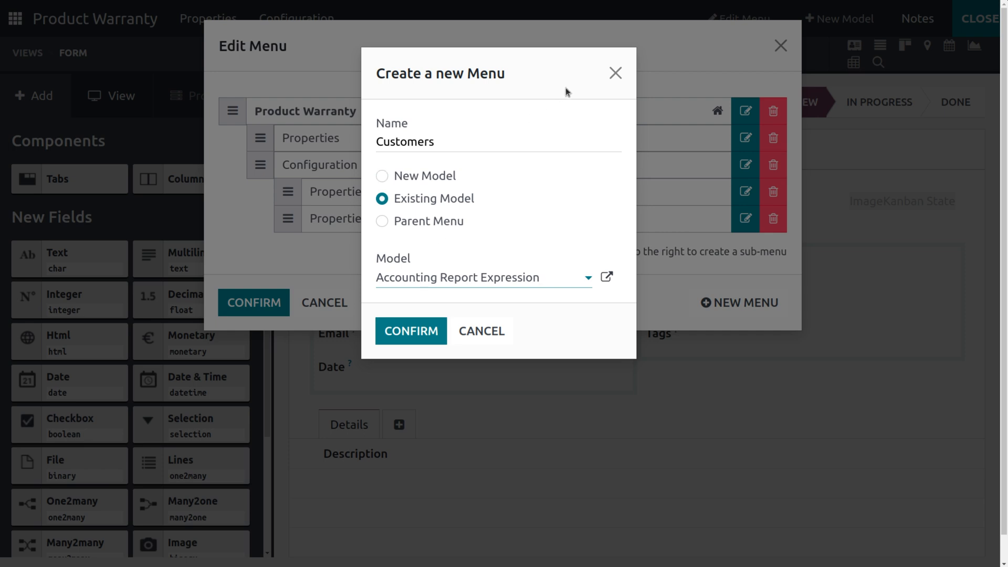
key("BackSpace")
key("BackSpace")
key("BackSpace")
key("BackSpace")
key("BackSpace")
key("BackSpace")
key("BackSpace")
key("BackSpace")
key("BackSpace")
key("BackSpace")
key("BackSpace")
key("BackSpace")
key("BackSpace")
key("BackSpace")
key("BackSpace")
key("BackSpace")
key("BackSpace")
key("BackSpace")
key("BackSpace")
key("BackSpace")
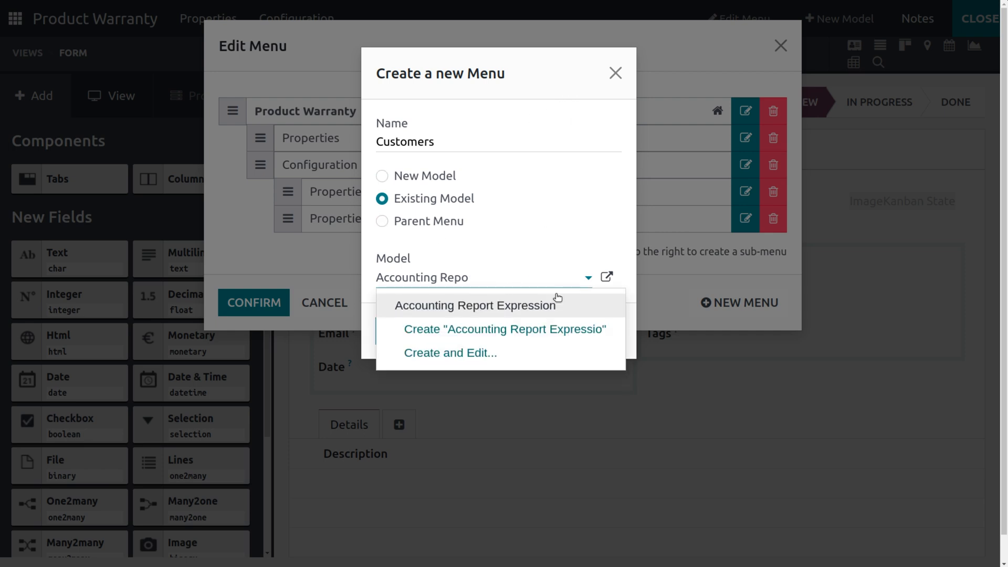
Search the existing models for "res", choose Contact (res.partner) for the Customers menu and create the menu.
type("r")
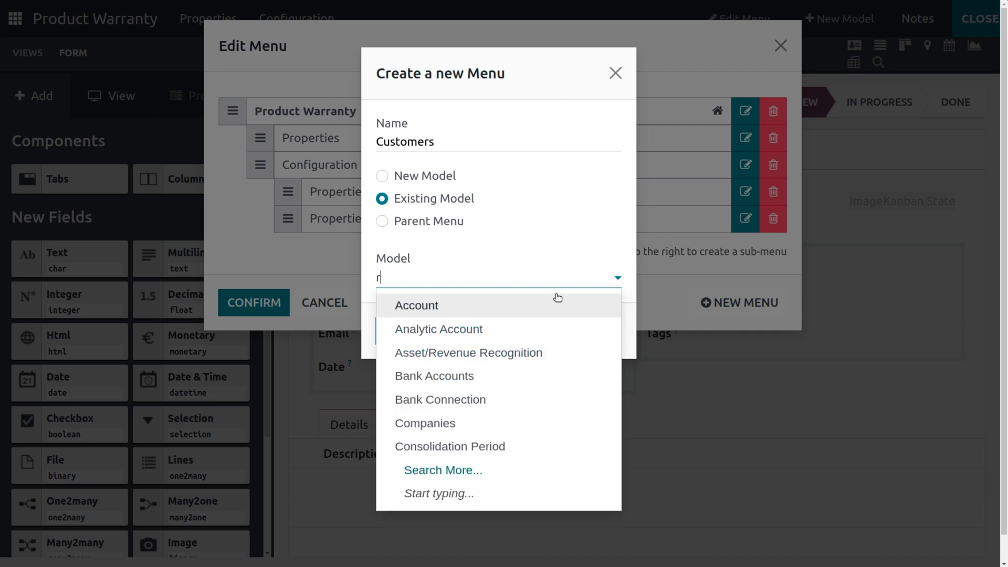
type("es")
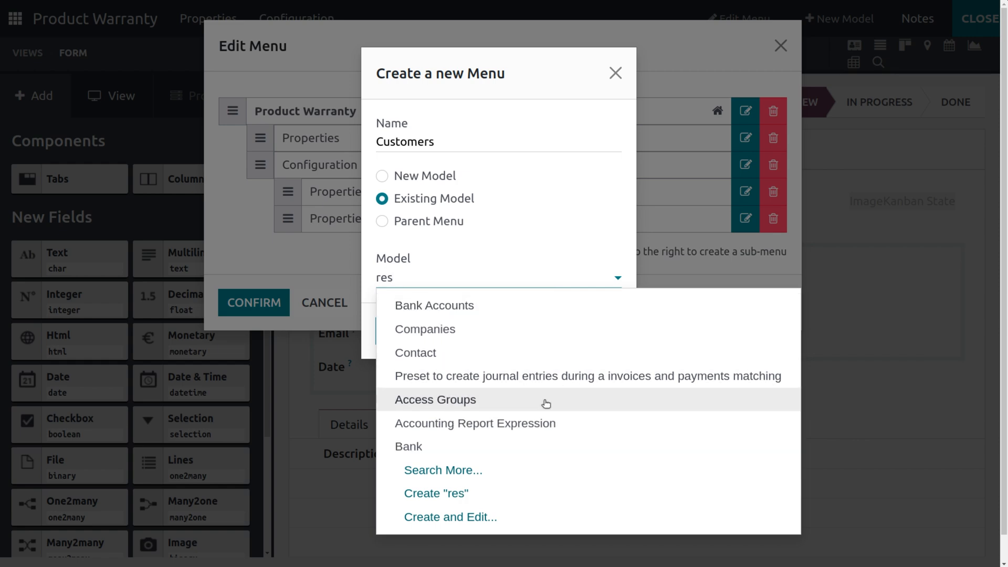
left_click(462, 476)
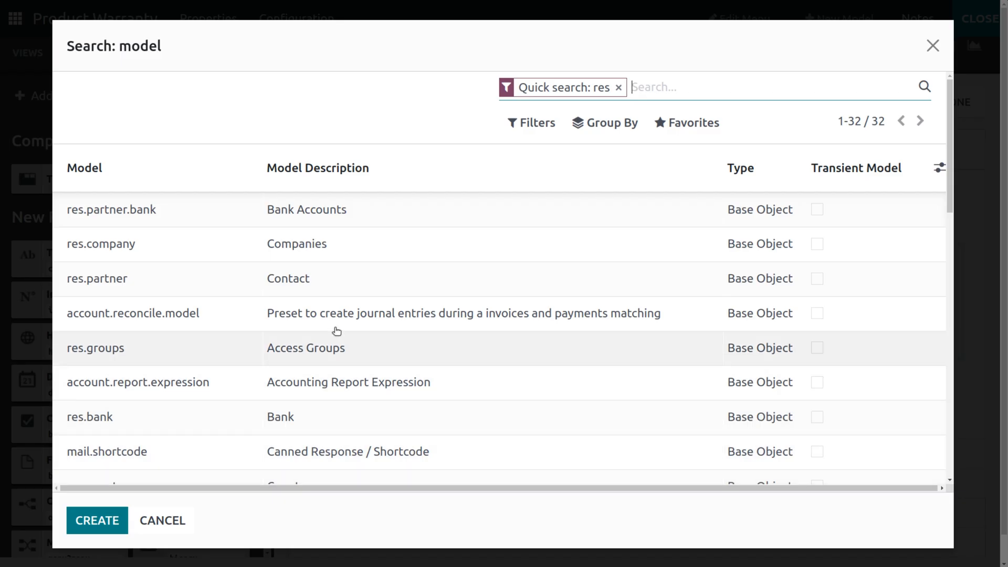
left_click(157, 292)
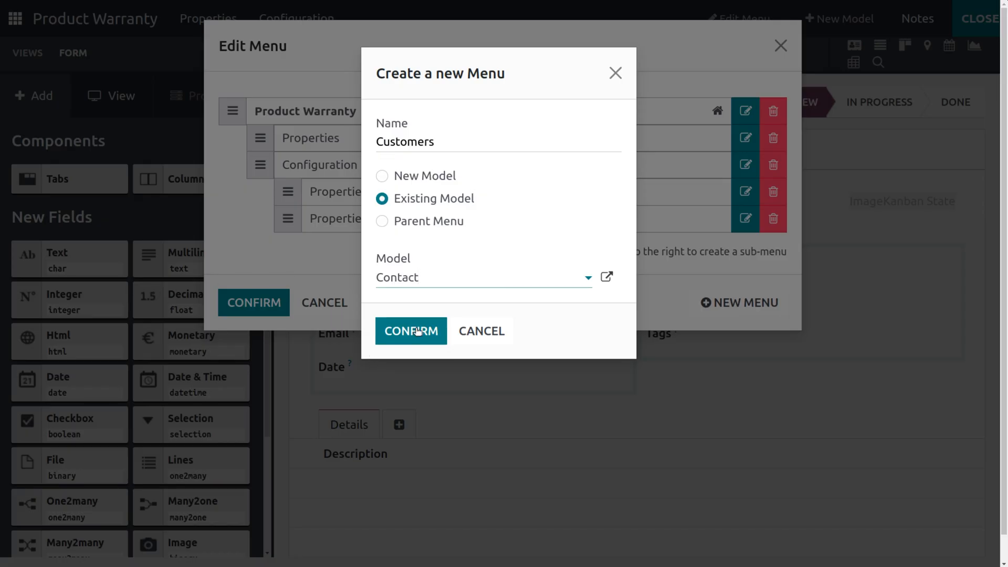
left_click(417, 331)
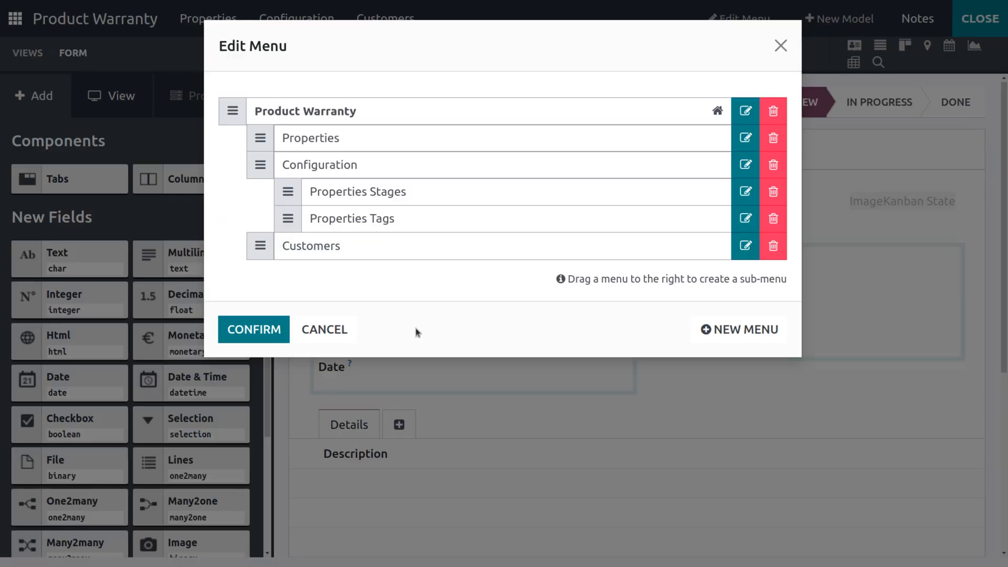
Start another new menu named "Products" and base it on an existing model.
left_click(740, 330)
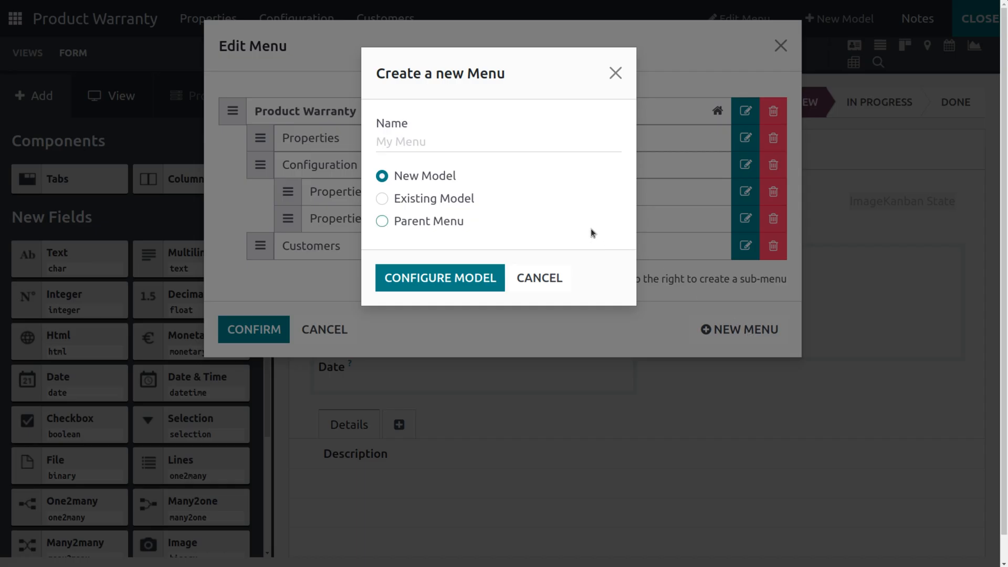
type("PRODU")
key("BackSpace")
key("BackSpace")
key("BackSpace")
key("BackSpace")
type("roductr")
key("BackSpace")
type("s")
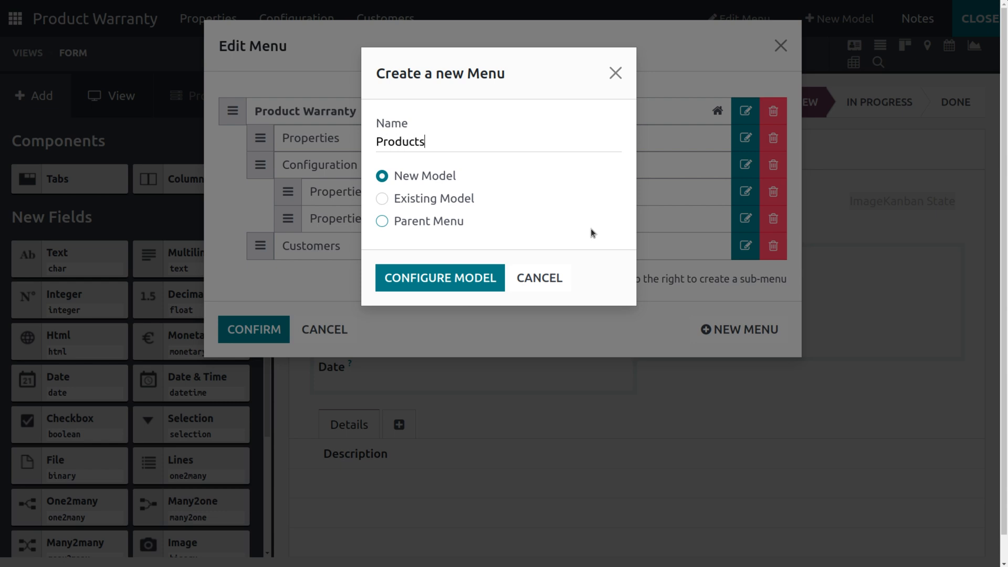
left_click(439, 198)
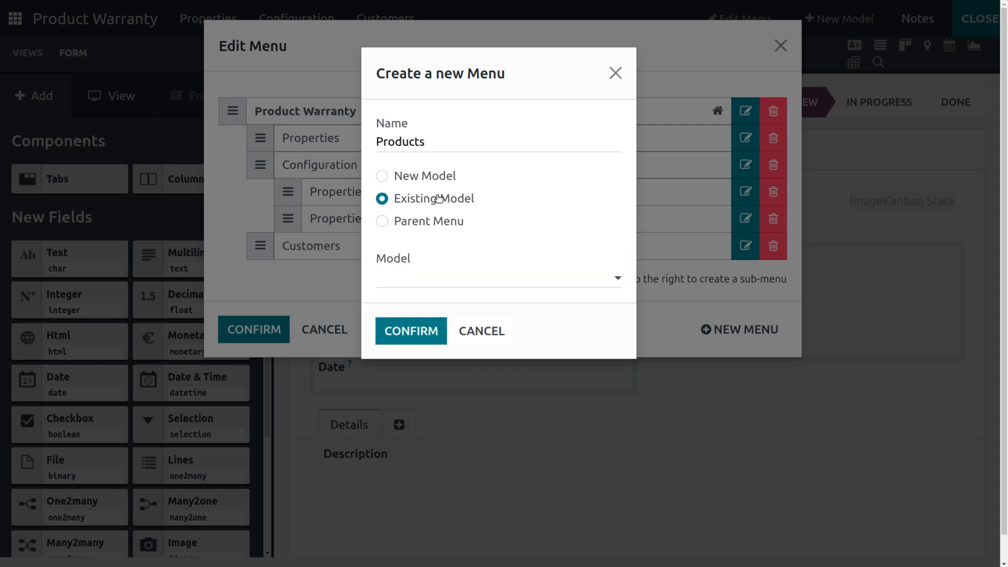
Search the models for "product", choose Product (product.template) for the Products menu and create the menu.
left_click(467, 283)
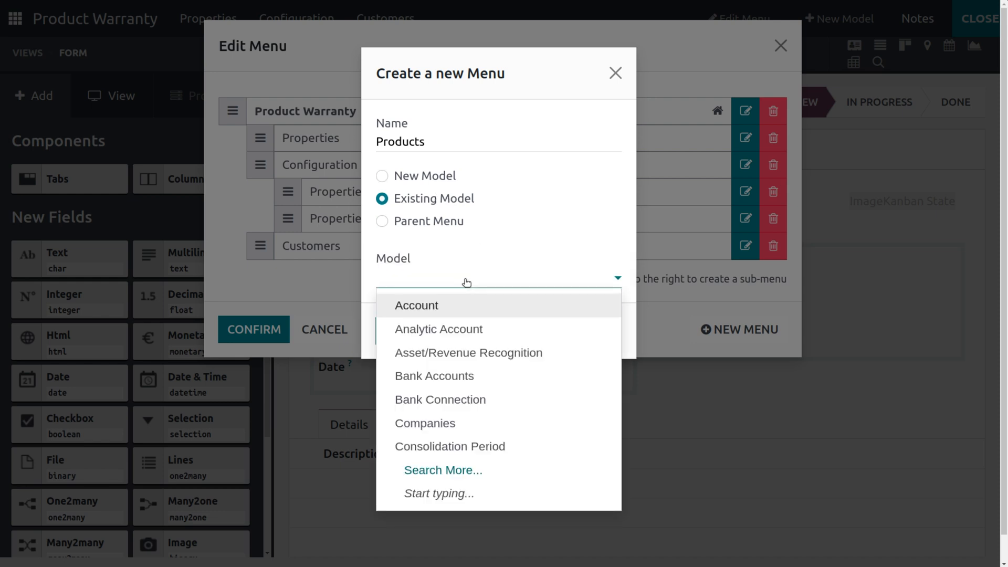
left_click(432, 475)
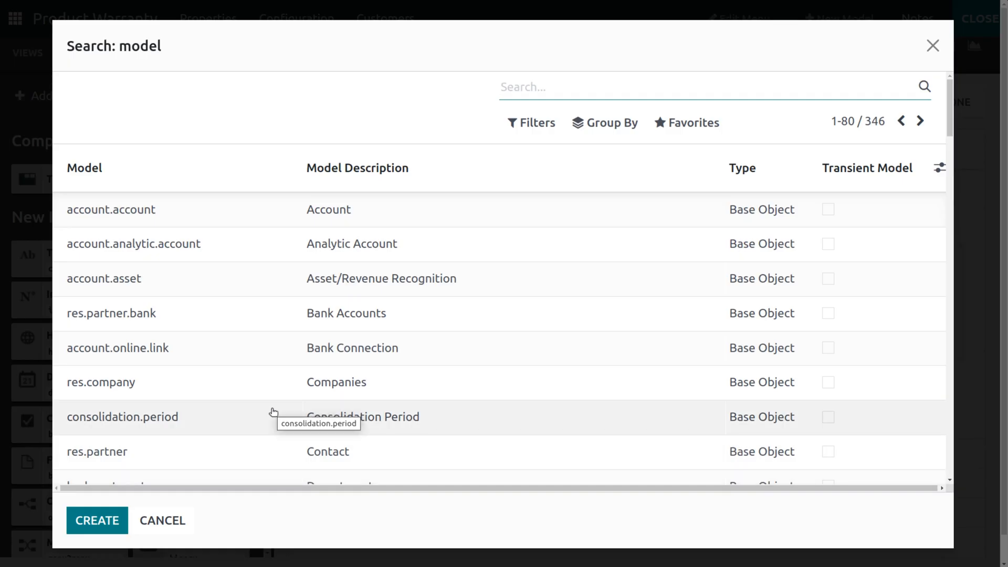
type("produc")
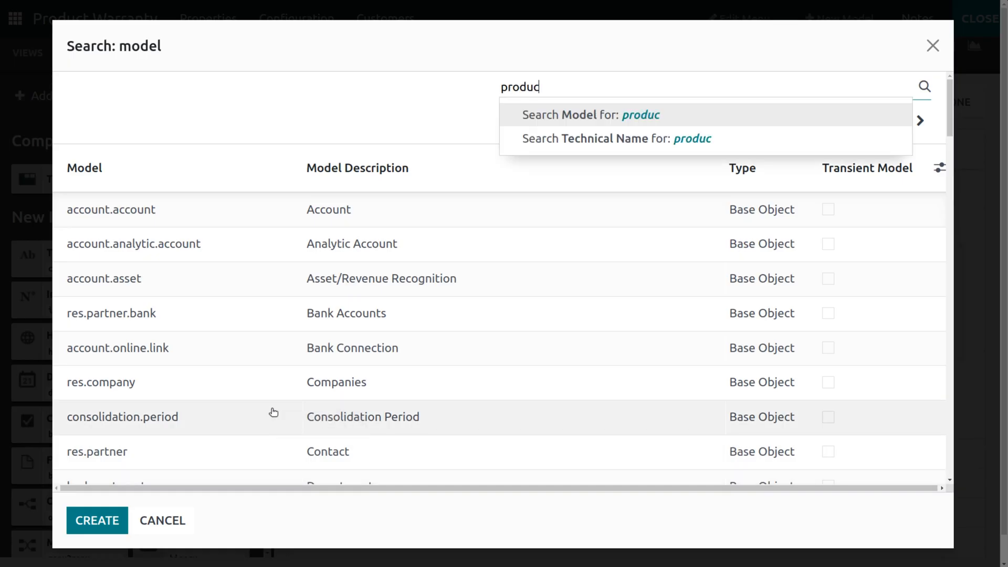
type("t")
key("Return")
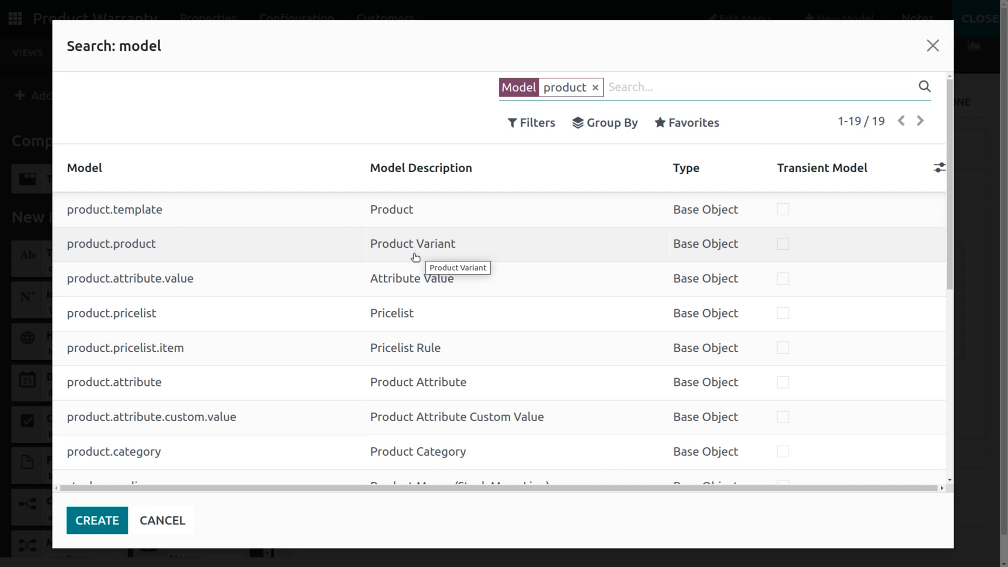
left_click(259, 208)
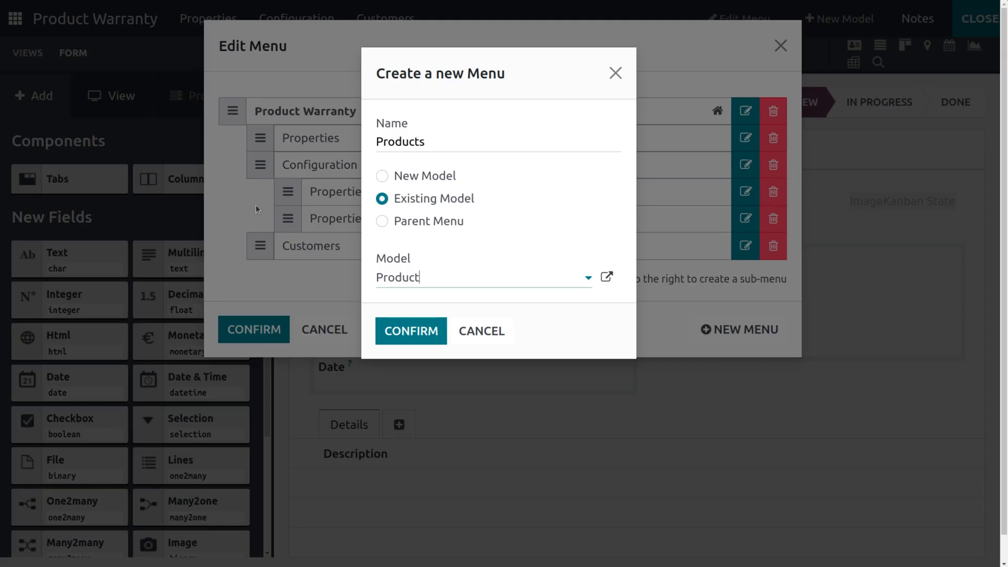
left_click(423, 330)
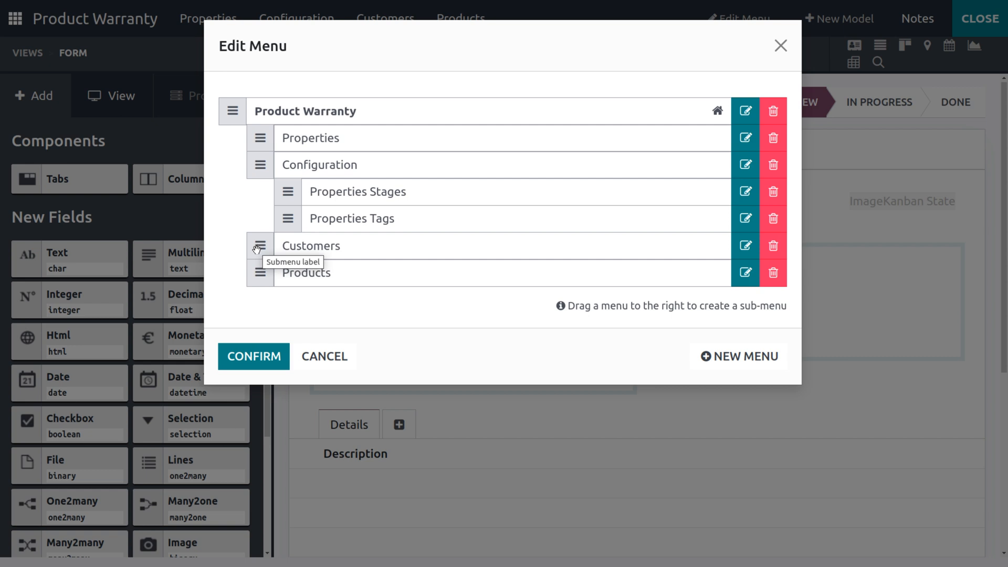
Make Customers and Products sub-menus of Properties, confirm the menu structure and check the Properties and Configuration entries.
left_click_drag(260, 248, 289, 168)
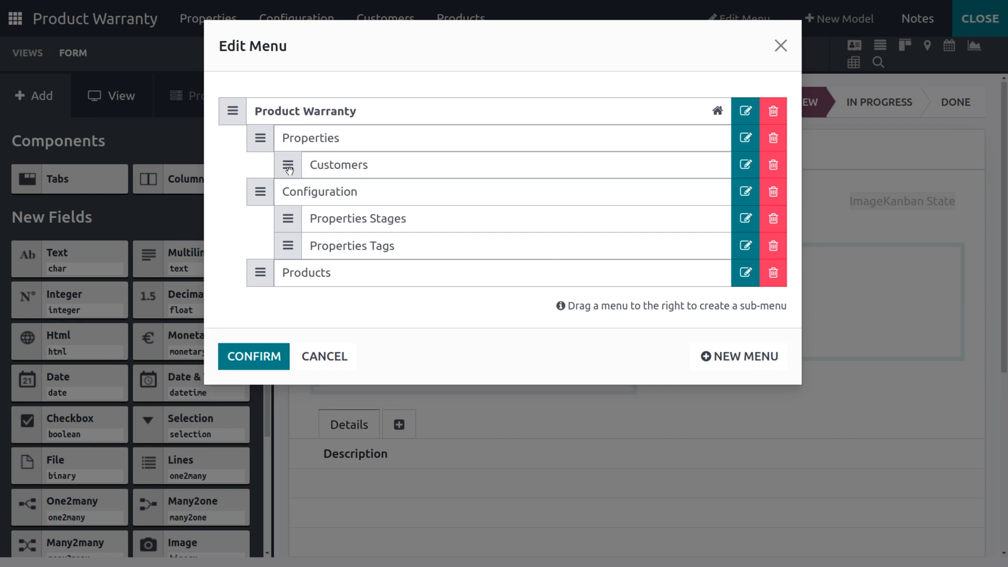
left_click_drag(260, 273, 285, 196)
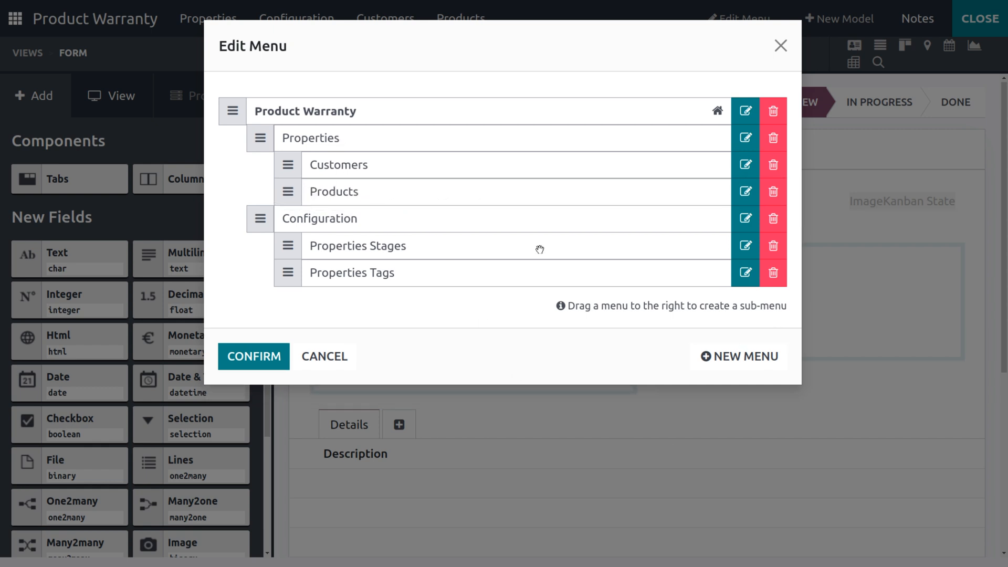
left_click(255, 357)
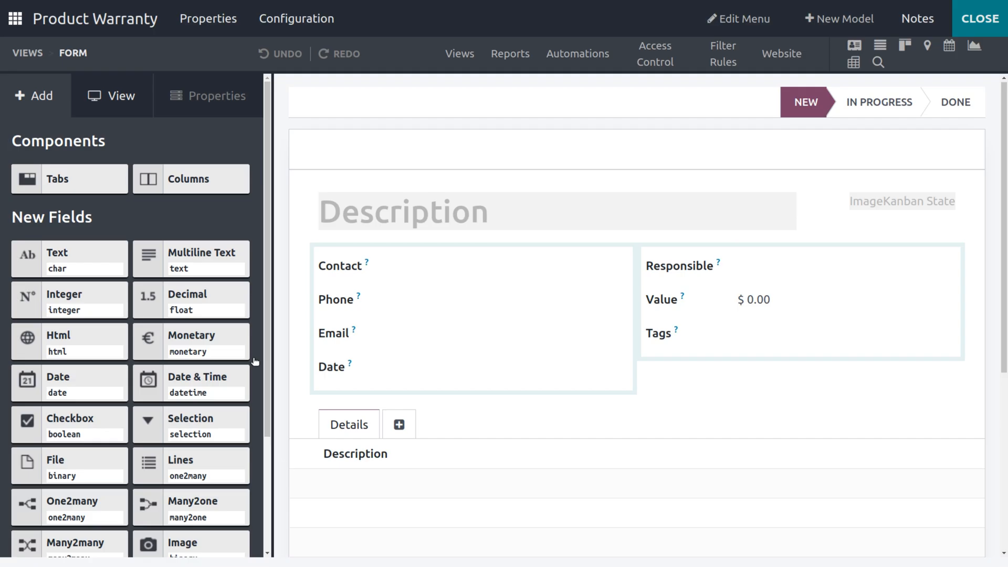
left_click(215, 17)
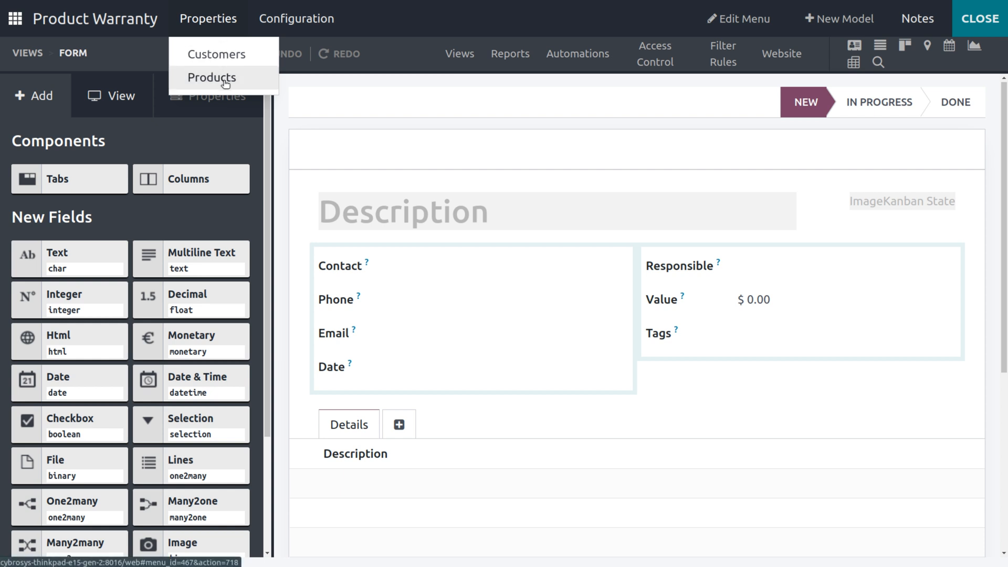
mouse_move(288, 21)
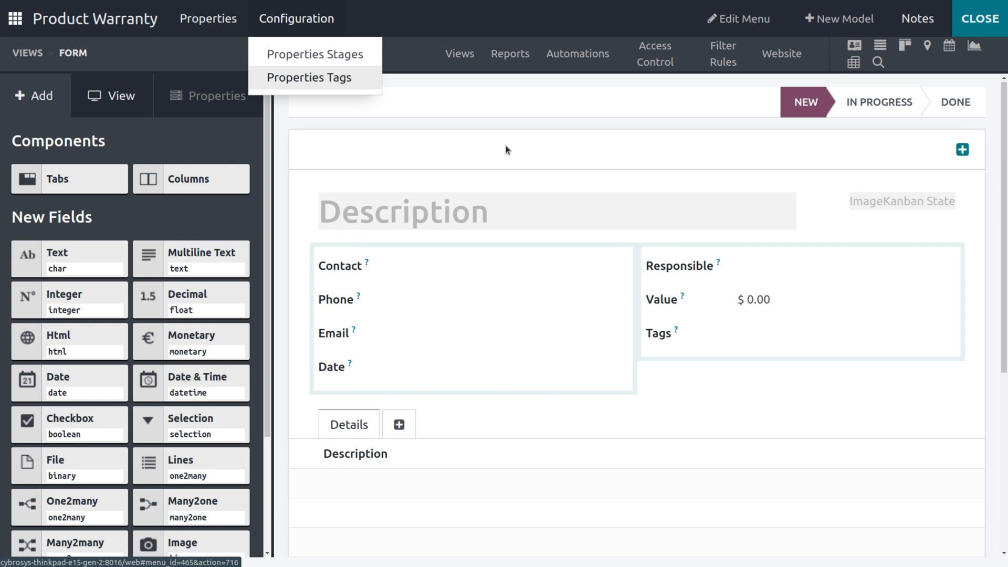
Add a smart button labelled "warranty" to the form with the circle-of-dots icon and the related field X Properties (properties_line).
left_click(959, 151)
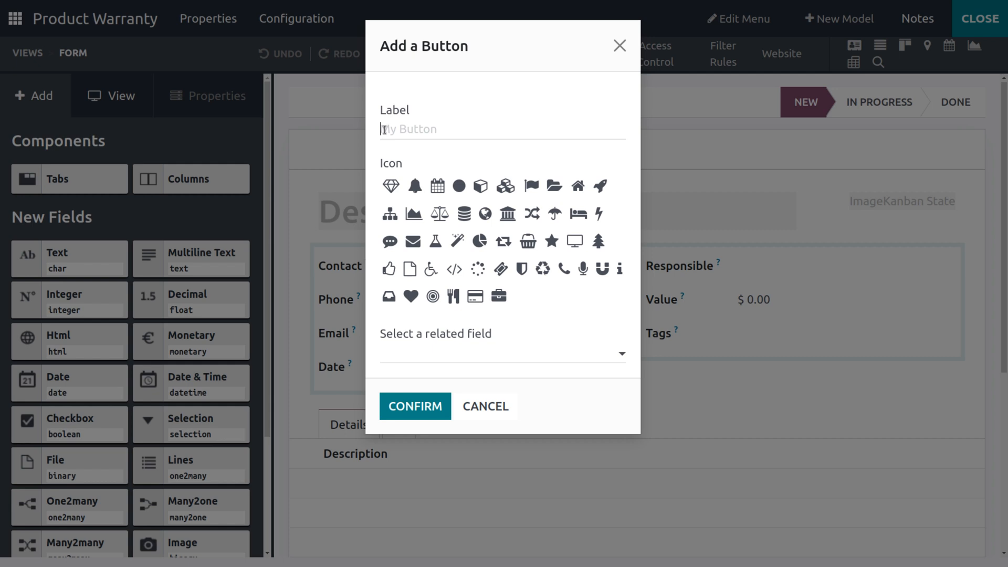
type("warranty")
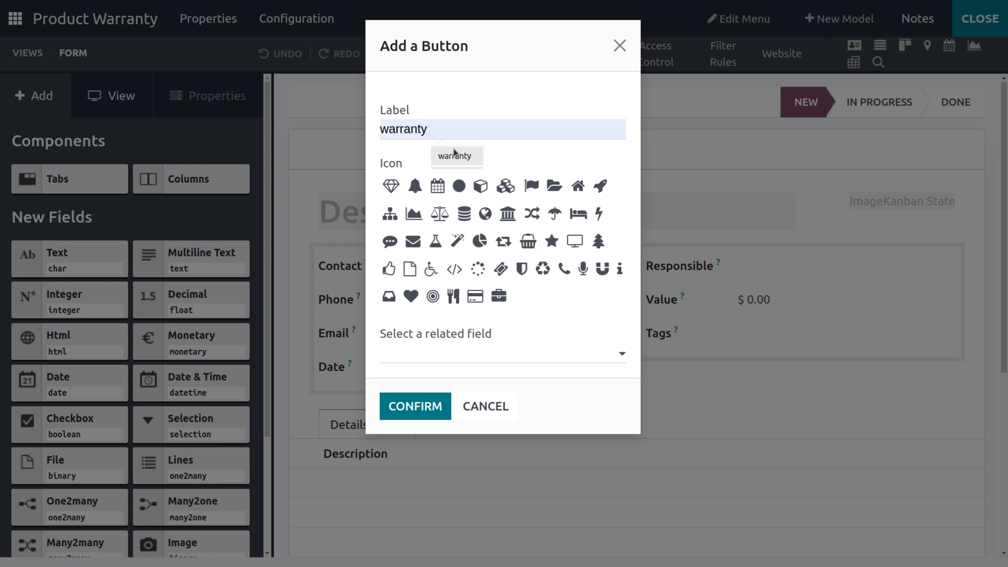
left_click(453, 153)
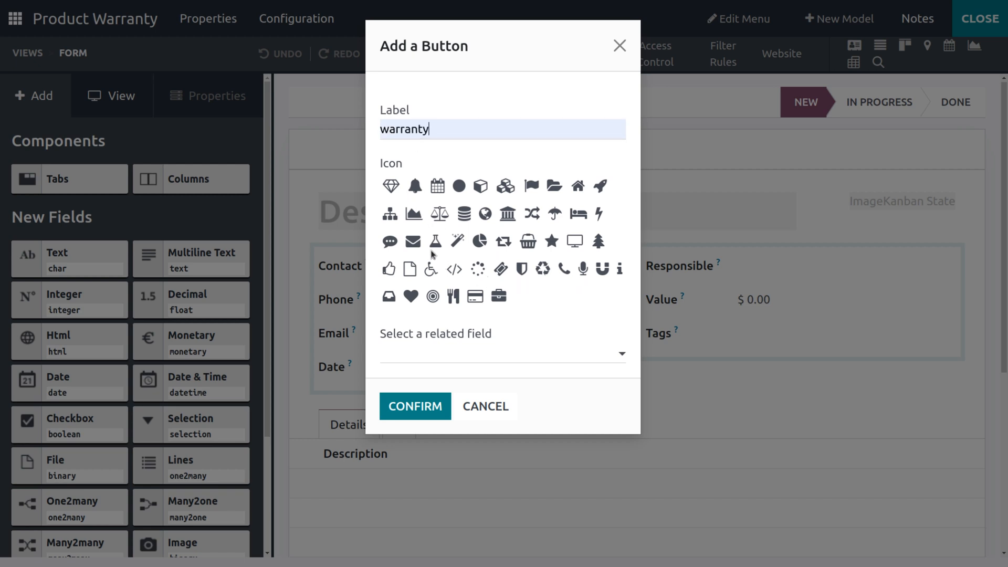
left_click(478, 269)
left_click(432, 358)
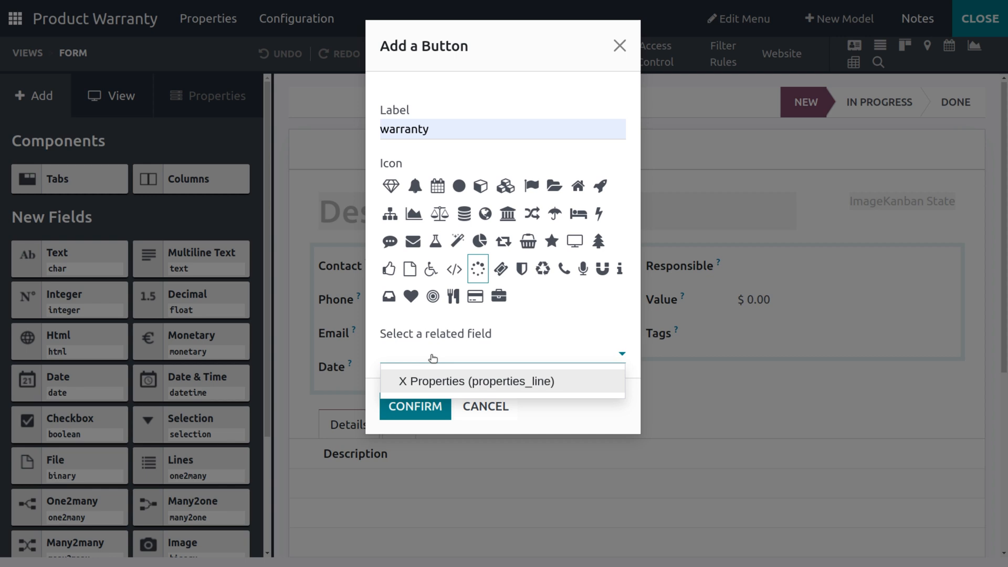
left_click(434, 382)
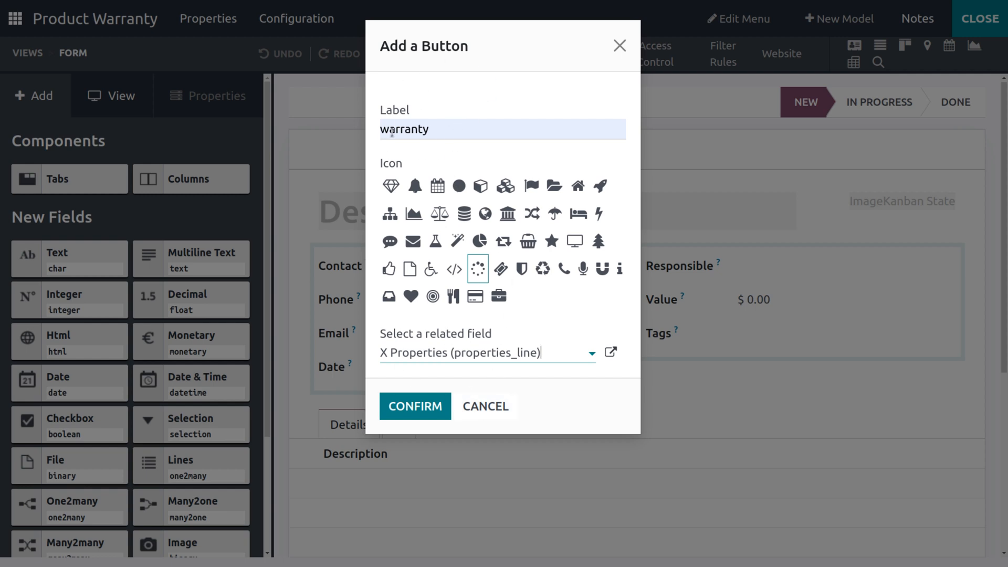
left_click(407, 407)
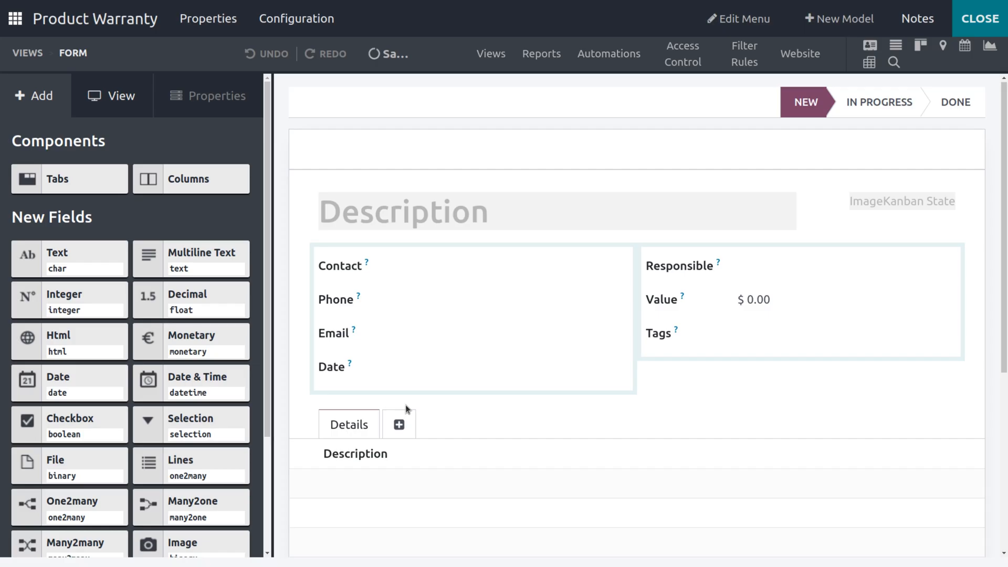
Select the Warranty smart button on the form to view its approval and visibility properties.
scroll(405, 405, "down", 5)
scroll(531, 218, "up", 5)
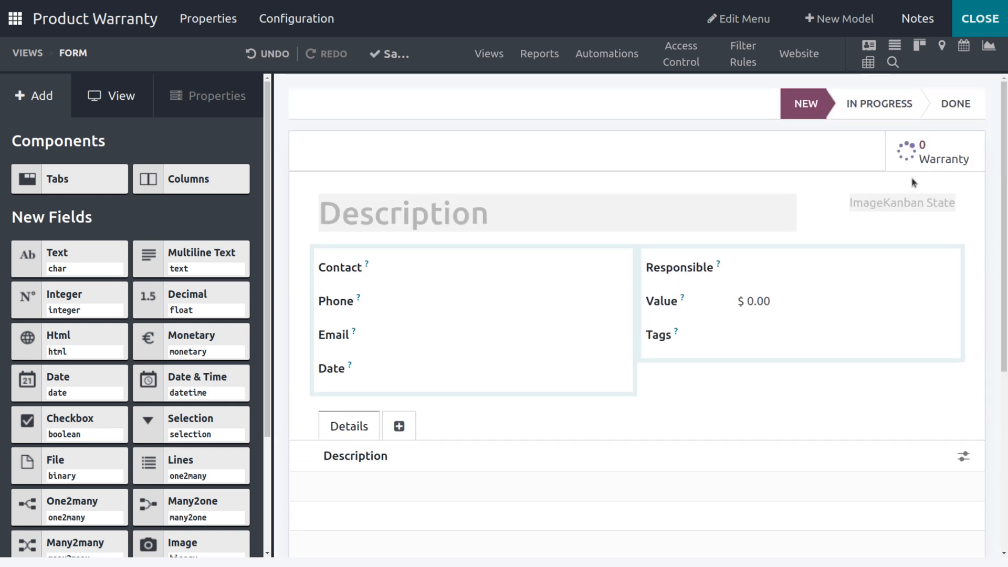
left_click(915, 156)
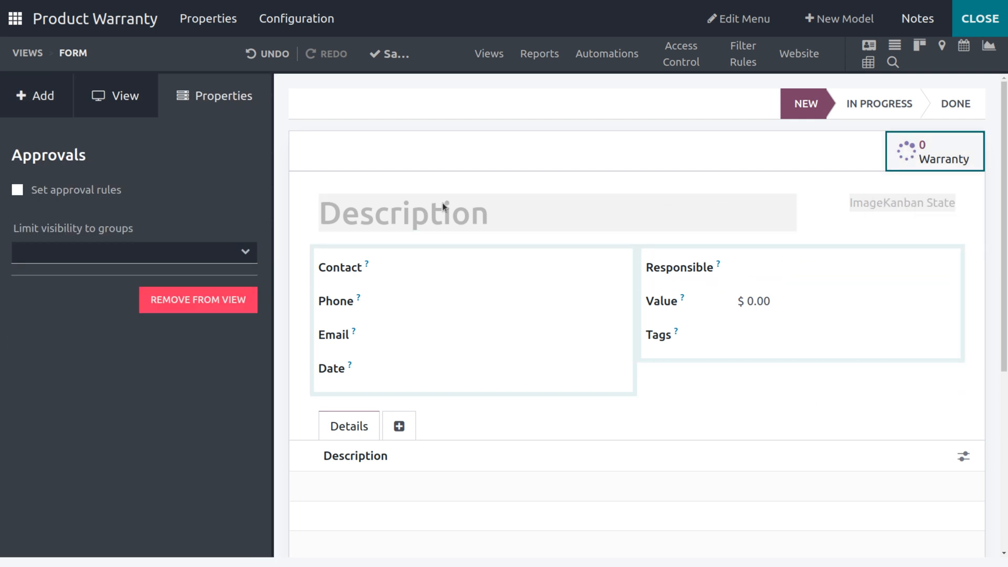
Try approval rules on the Warranty smart button with the administrator as responsible, and turn the rules off again.
left_click(18, 190)
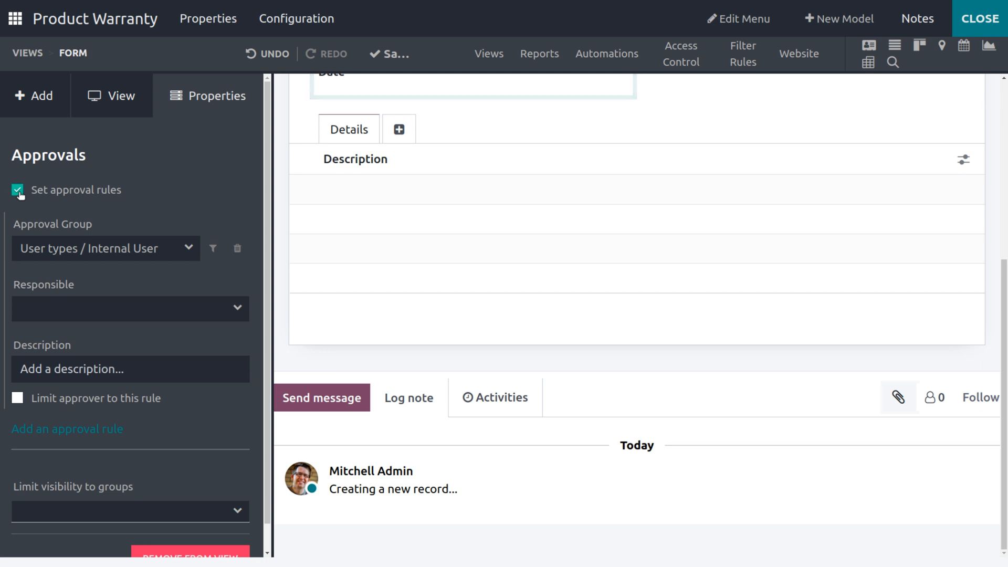
left_click(132, 247)
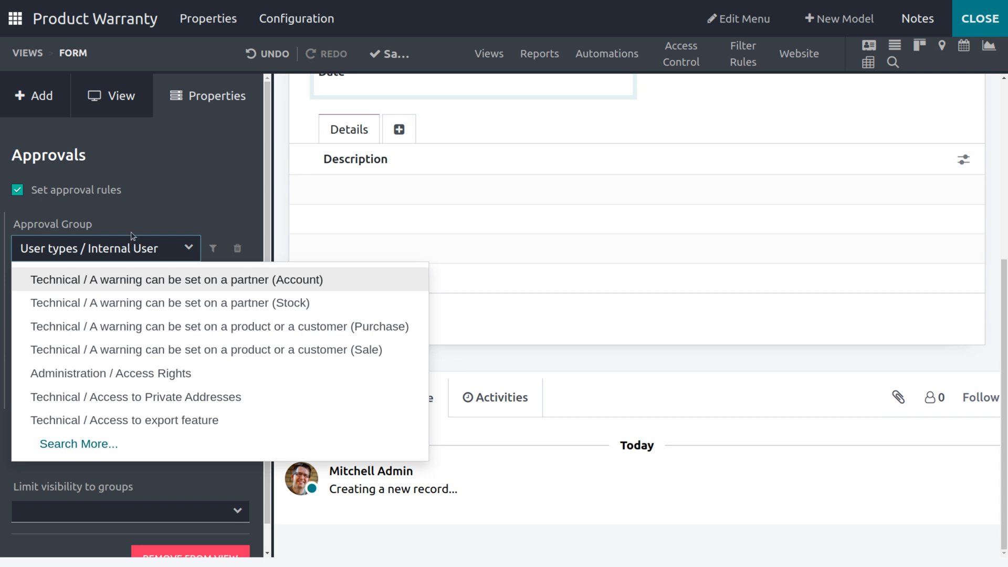
left_click(131, 227)
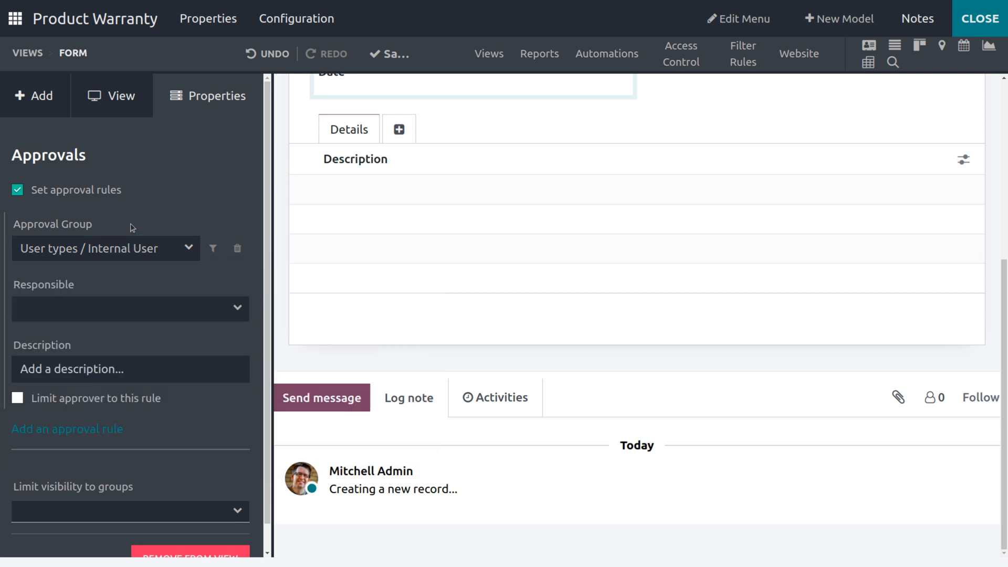
left_click(63, 309)
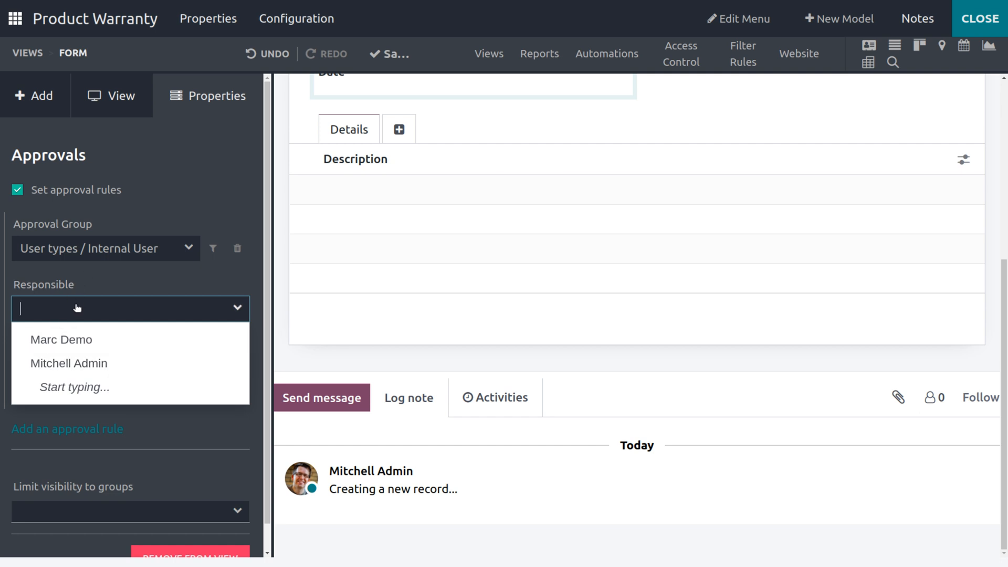
left_click(61, 367)
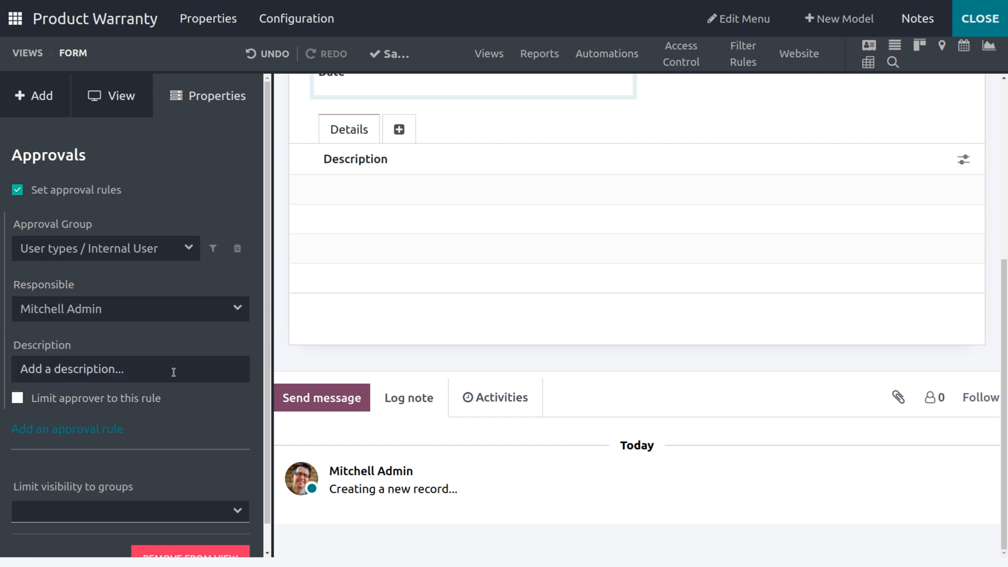
left_click(76, 369)
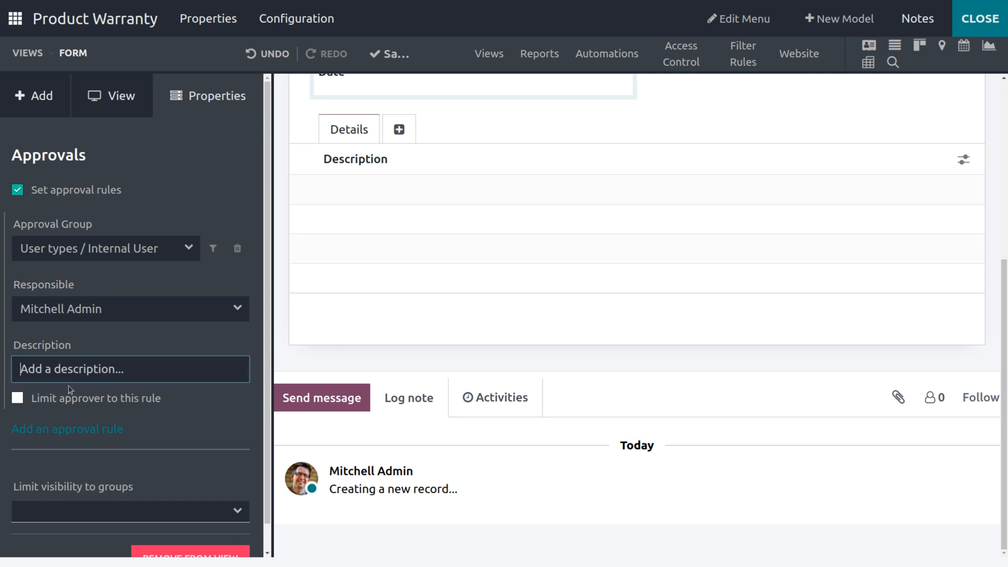
mouse_move(51, 399)
left_click(35, 430)
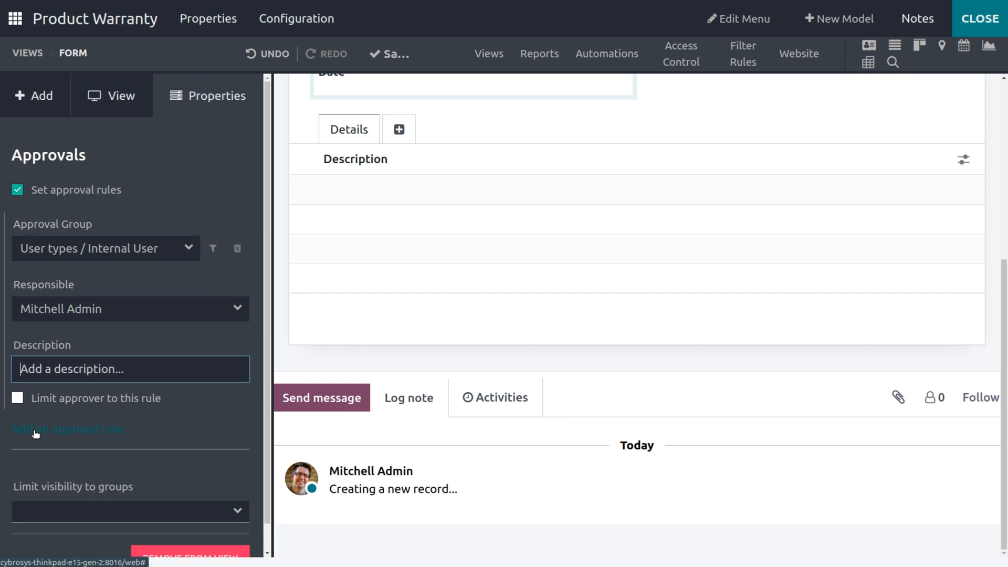
left_click(19, 192)
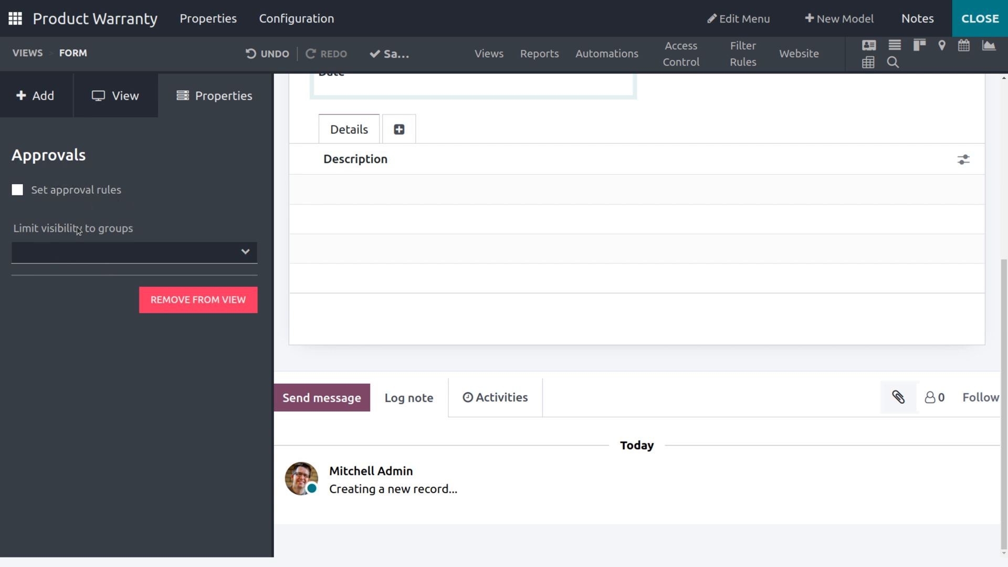
Change the label of the form's Description title field to "Subject of the warranty".
scroll(365, 294, "up", 5)
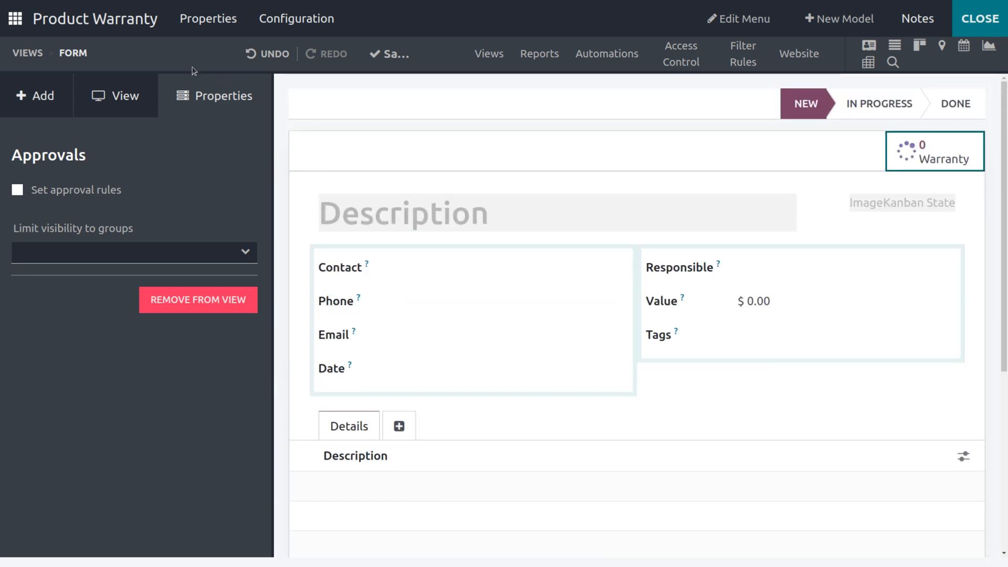
left_click(30, 90)
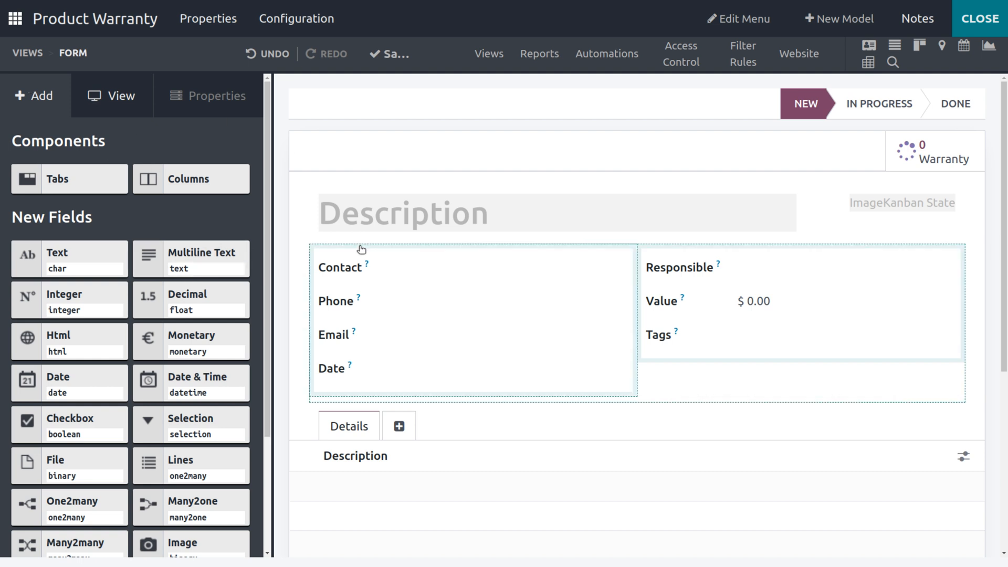
left_click(413, 209)
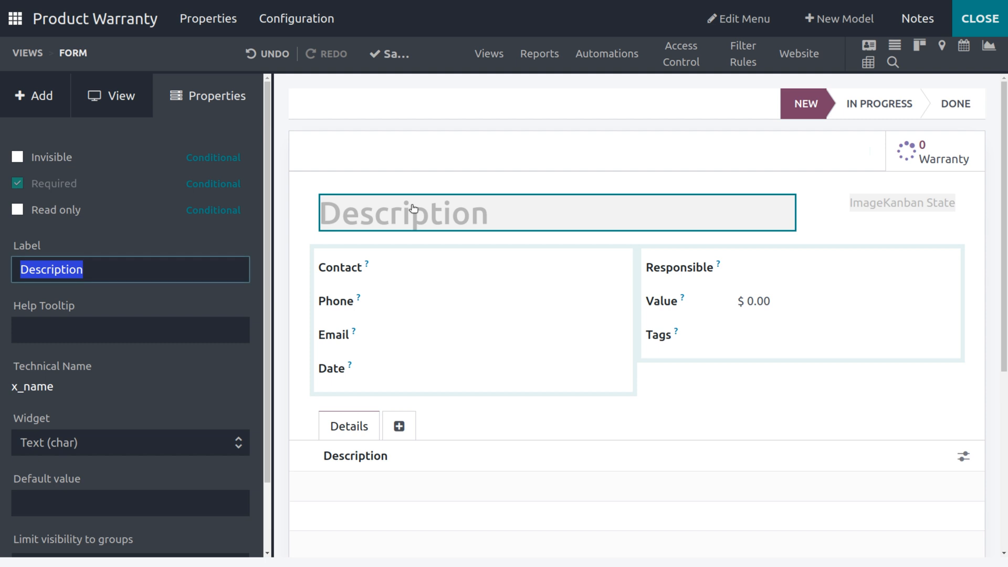
left_click(197, 275)
key("BackSpace")
key("BackSpace")
key("BackSpace")
key("BackSpace")
key("BackSpace")
key("BackSpace")
key("BackSpace")
key("BackSpace")
key("BackSpace")
key("BackSpace")
key("BackSpace")
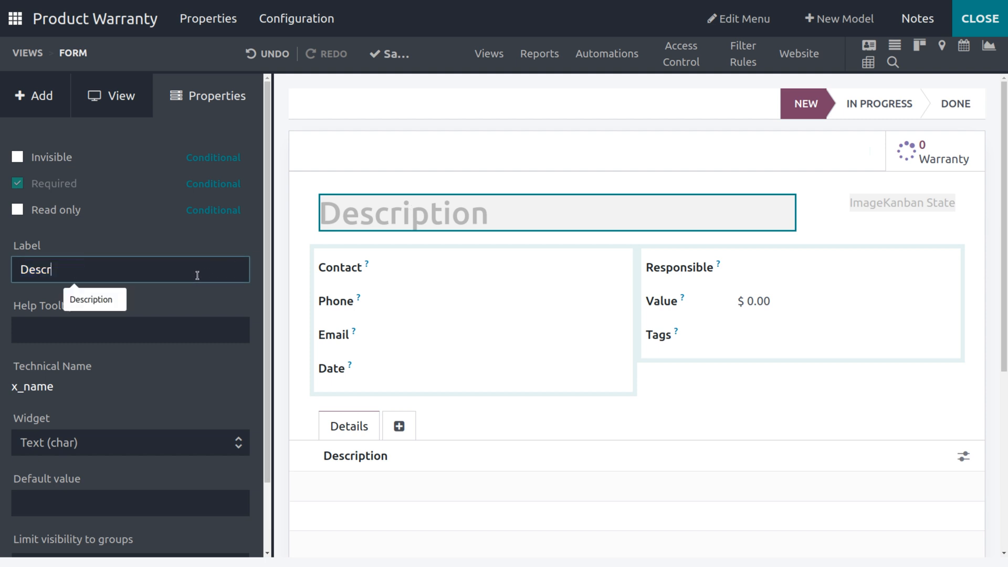
type("S")
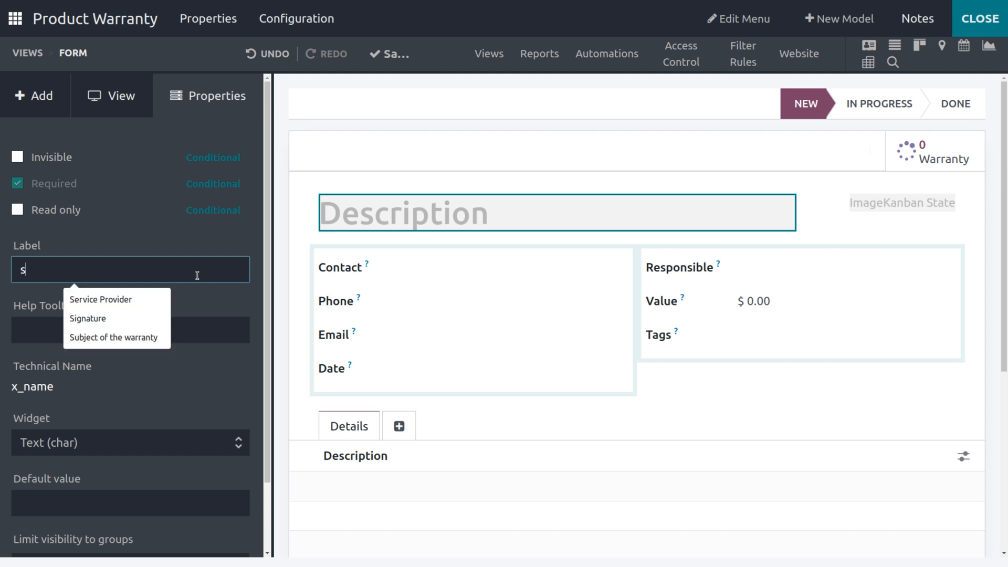
type("ub")
key("BackSpace")
key("BackSpace")
key("BackSpace")
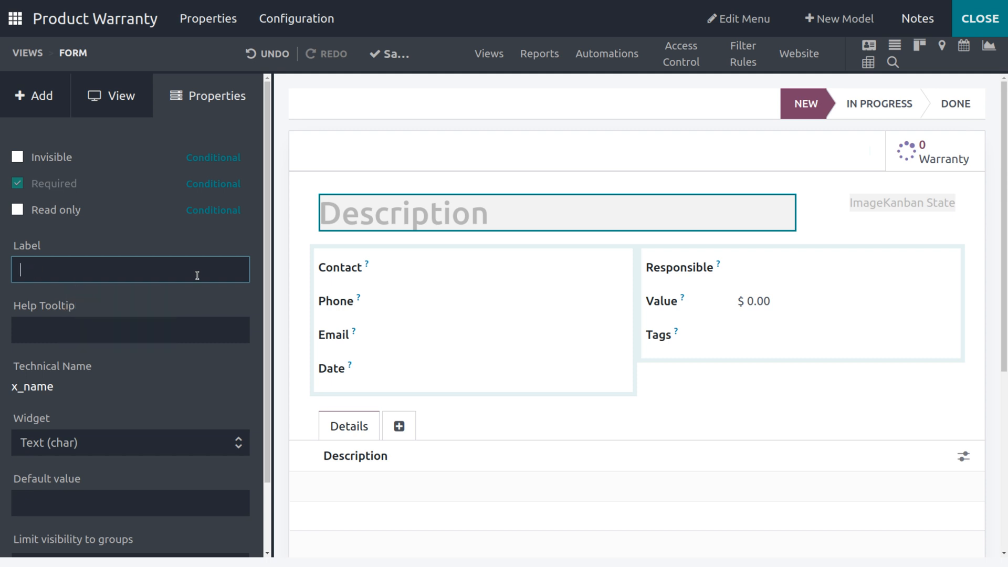
type("S")
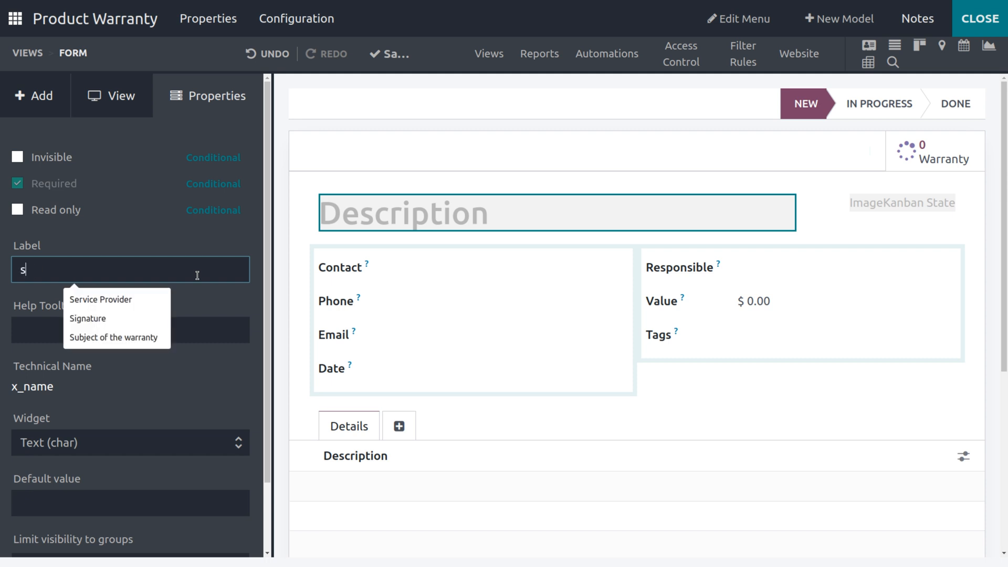
type("ubject")
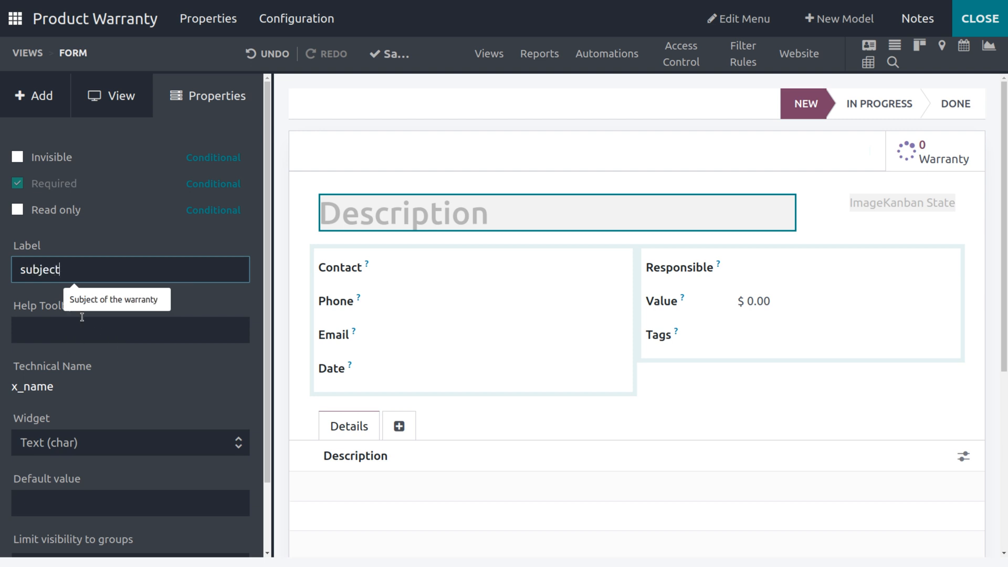
left_click(112, 300)
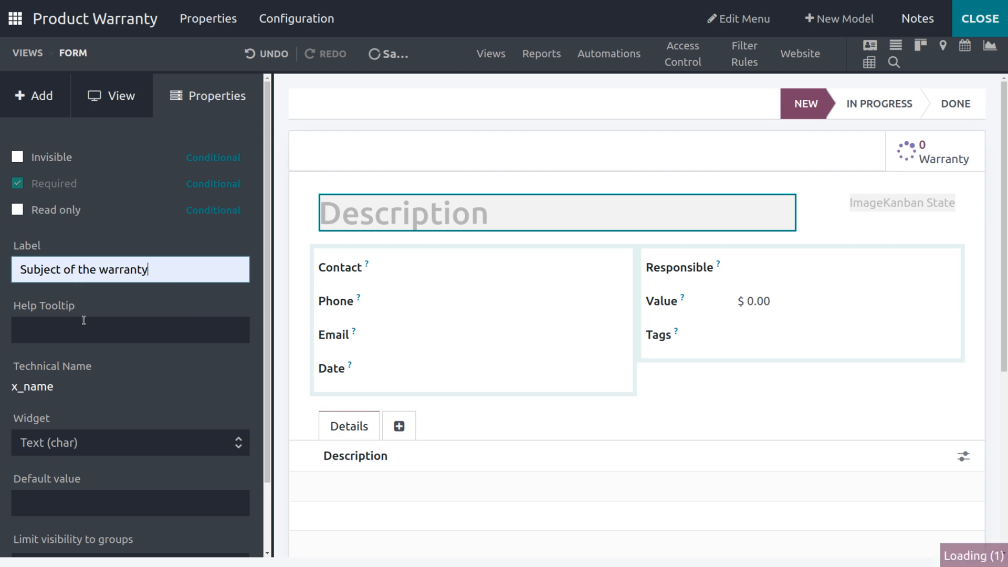
Set the title field's help tooltip to "Mention about product warranty" and look over its remaining properties.
left_click(71, 326)
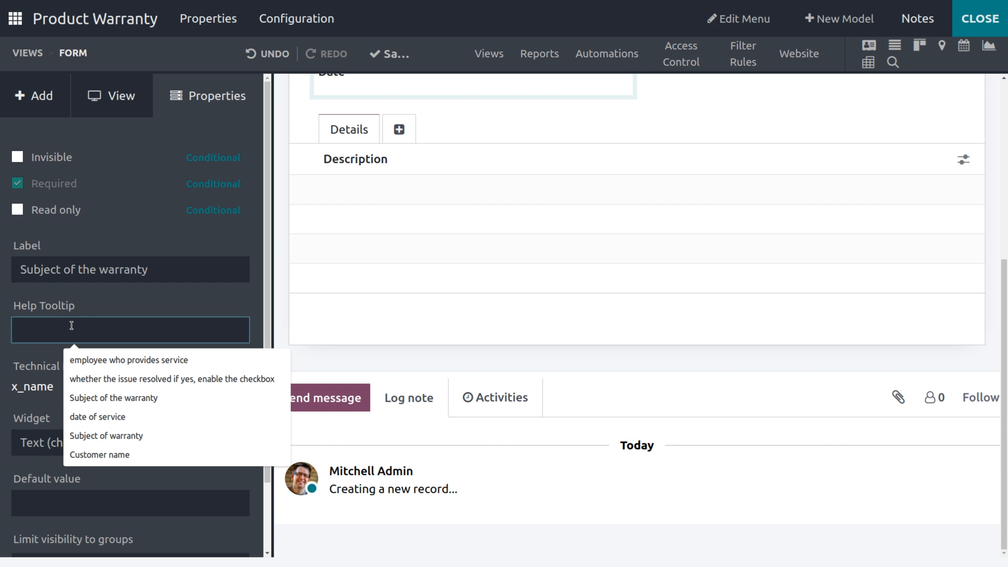
type("Mention about product warranty")
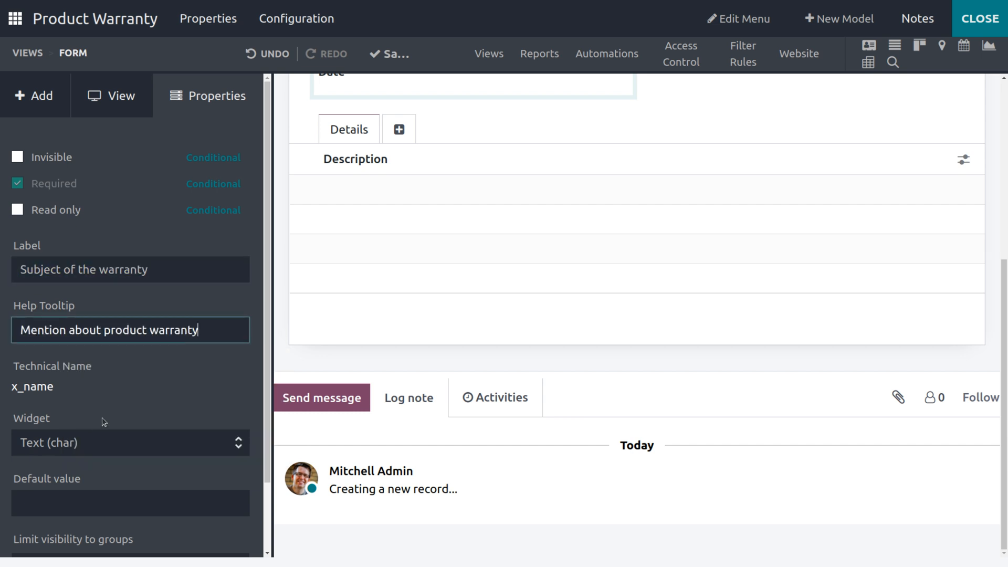
scroll(102, 420, "down", 2)
scroll(102, 420, "up", 1)
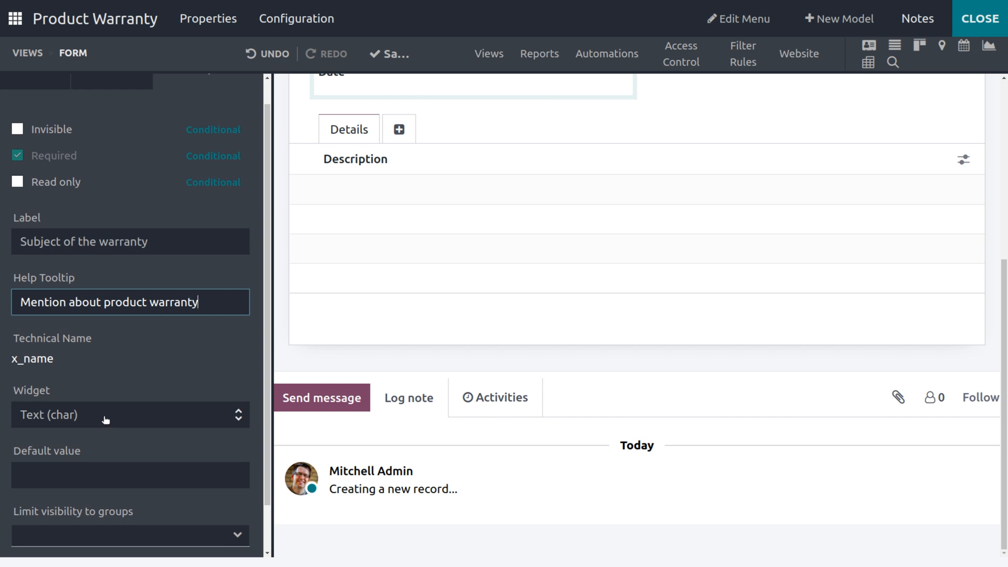
scroll(105, 419, "up", 1)
Select the Contact field on the form and set its help tooltip to "Customer name".
scroll(437, 236, "up", 5)
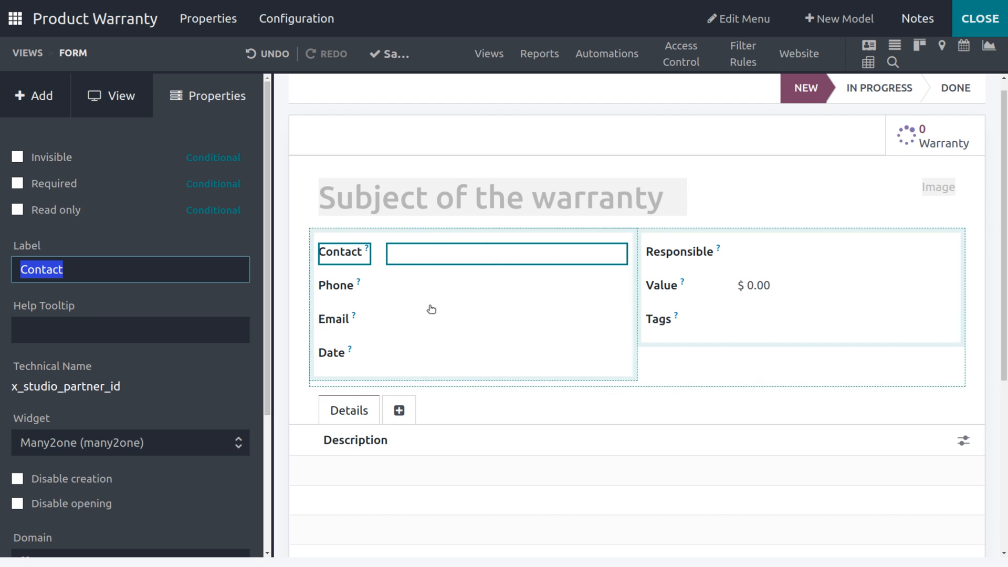
left_click(140, 329)
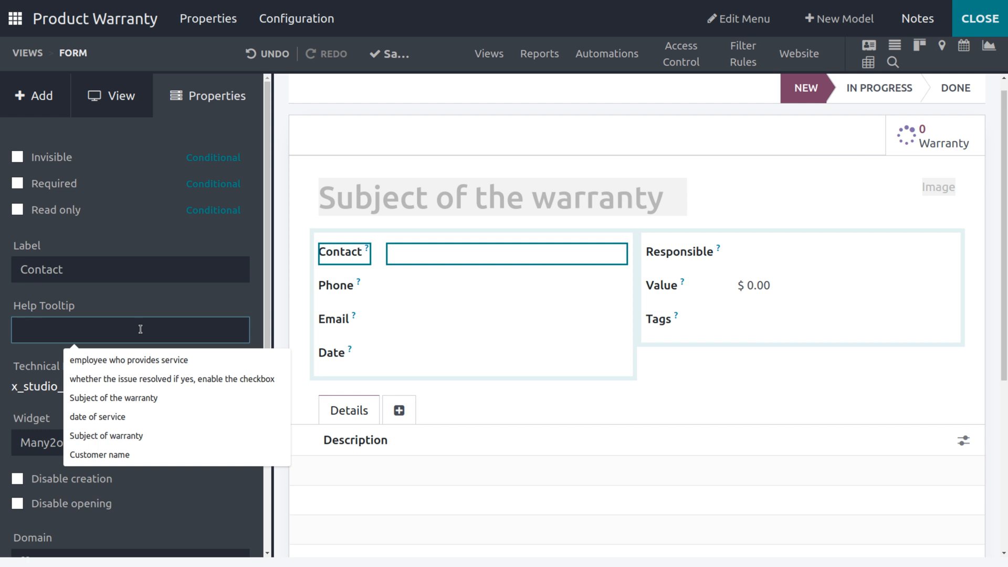
left_click(112, 455)
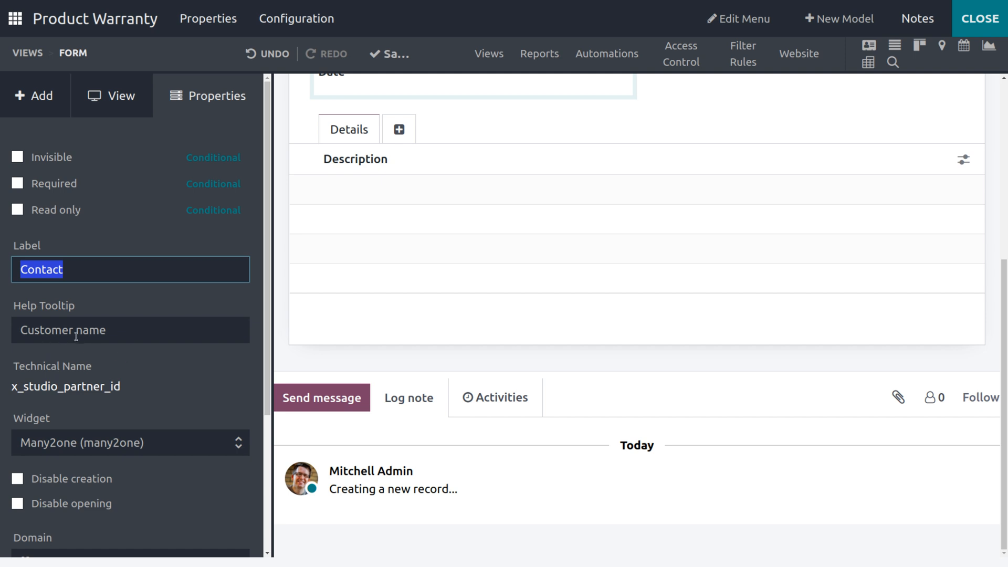
Select the Responsible field on the form and set its help tooltip to "employee who provides service".
scroll(355, 223, "up", 5)
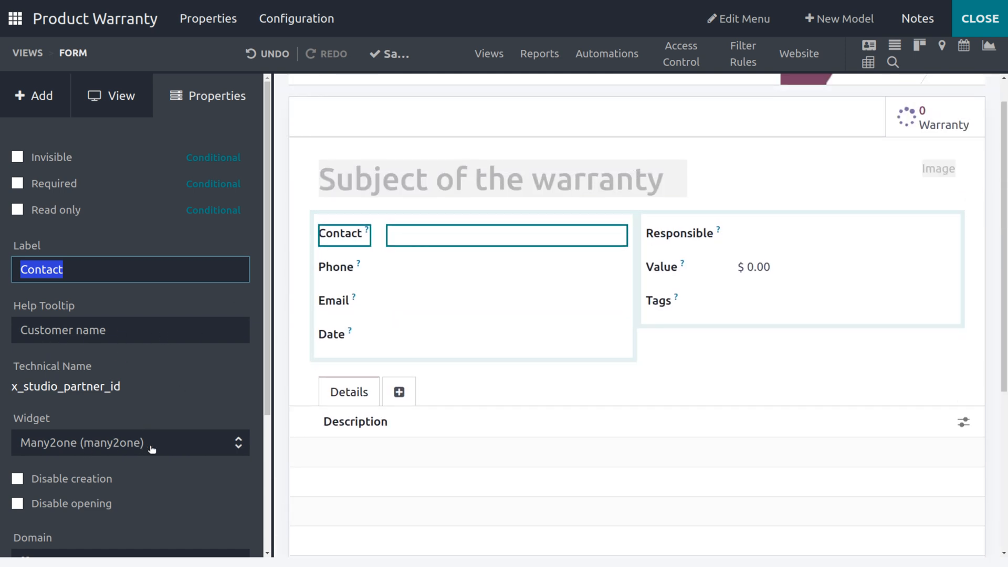
left_click(814, 235)
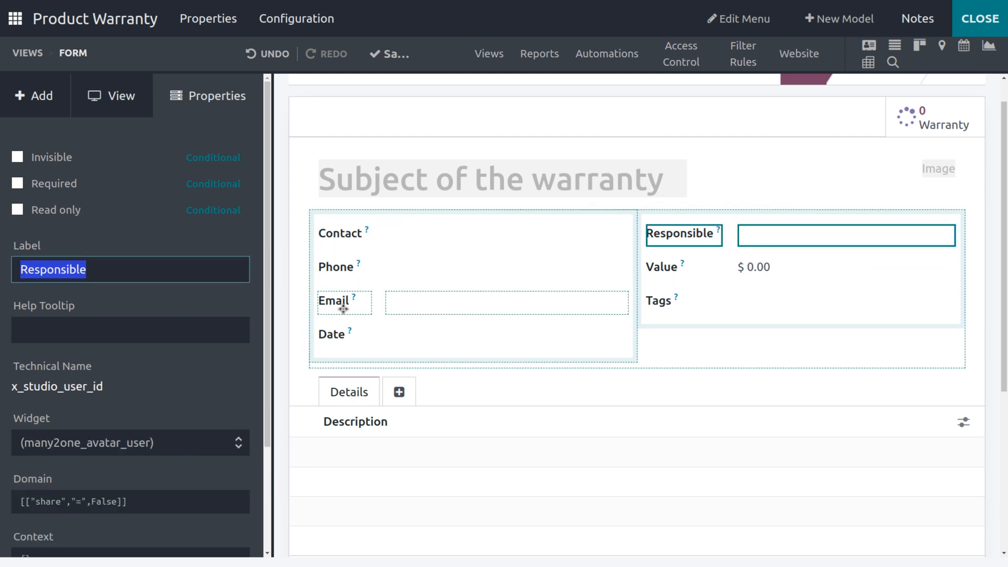
left_click(60, 328)
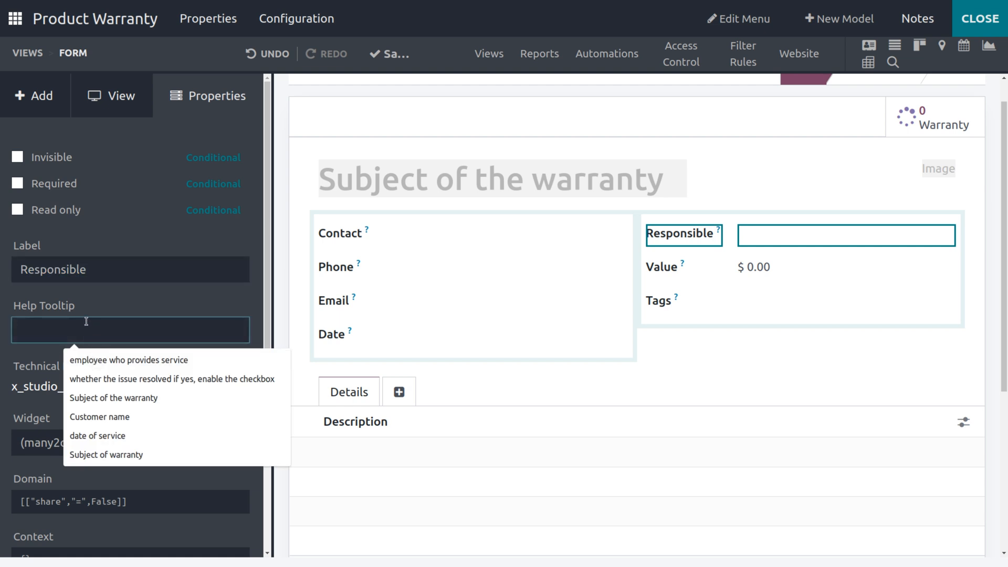
left_click(112, 361)
Rename the form's Details tab to "Product warranty".
scroll(458, 225, "up", 3)
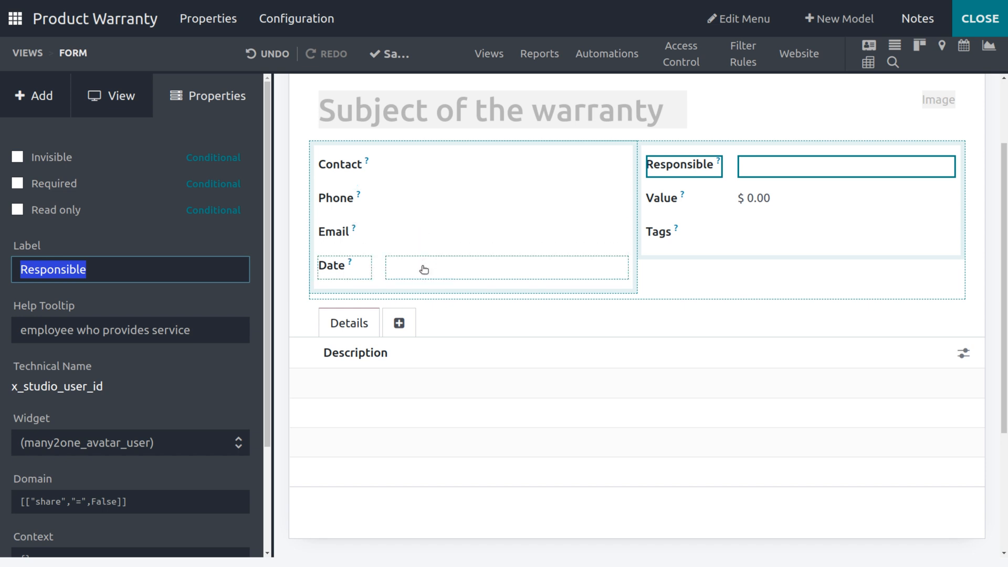
left_click(347, 326)
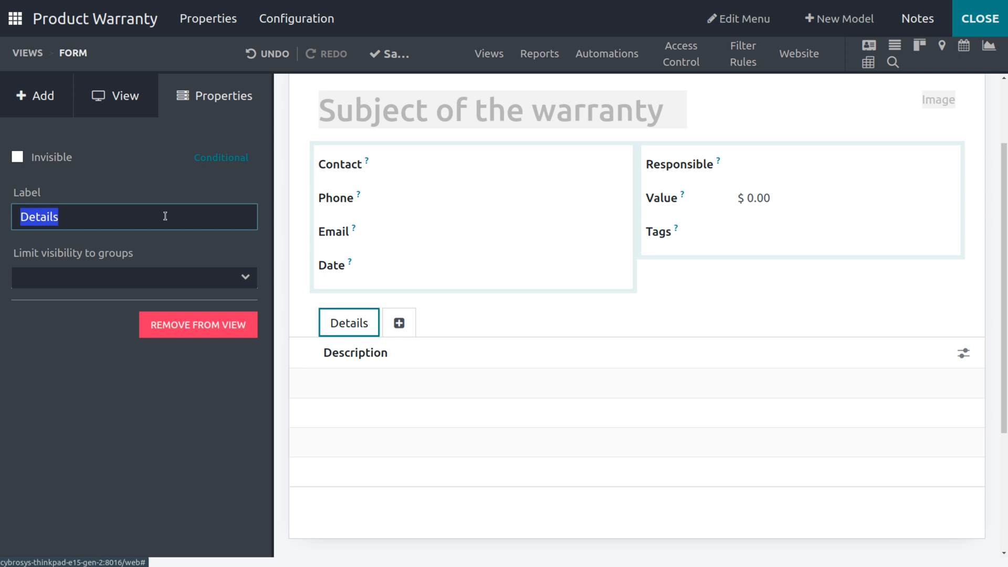
key("BackSpace")
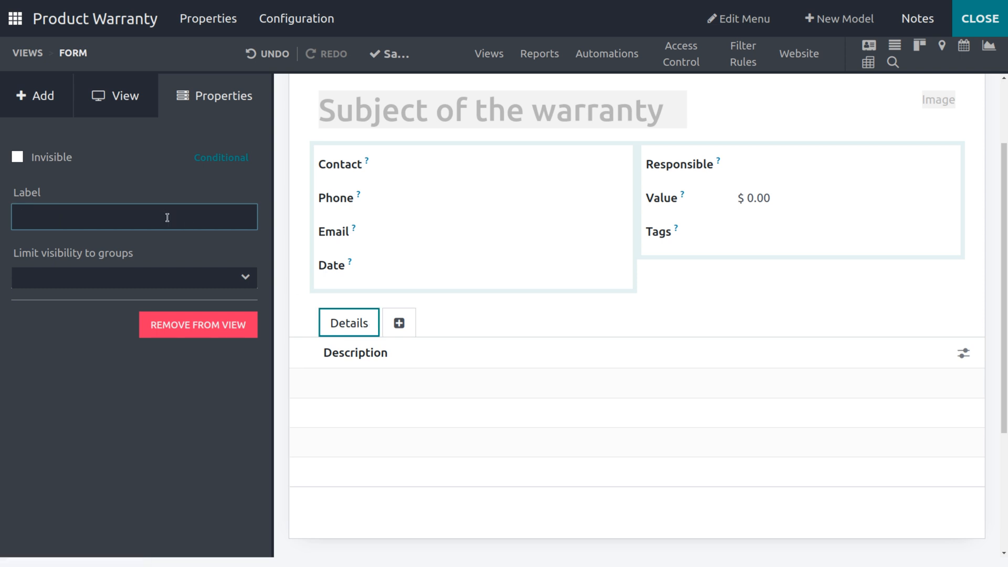
type("Pr")
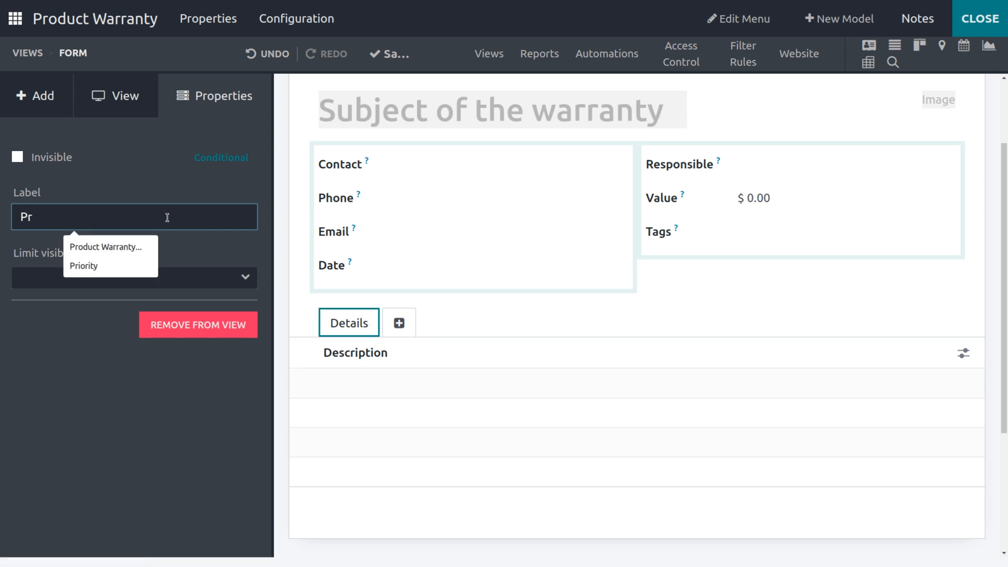
type("oduct")
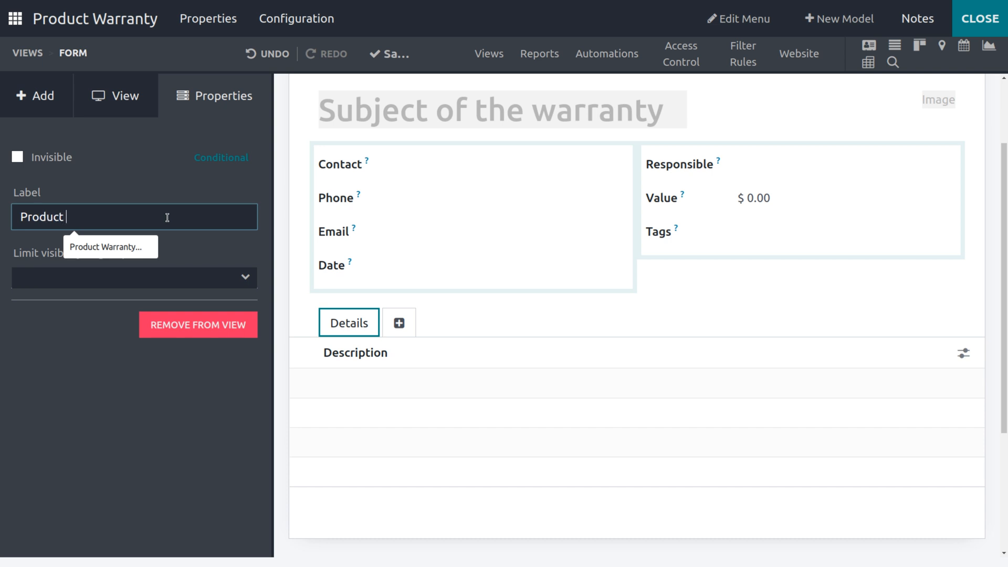
type(" warranty")
key("Tab")
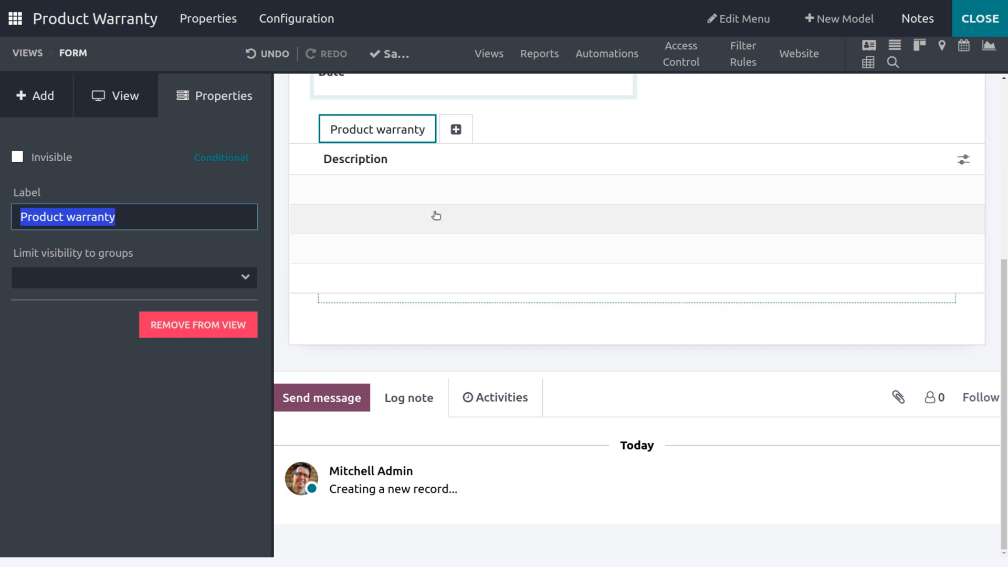
Select the New Lines table under the Product warranty tab and open its list view for editing.
scroll(355, 194, "up", 4)
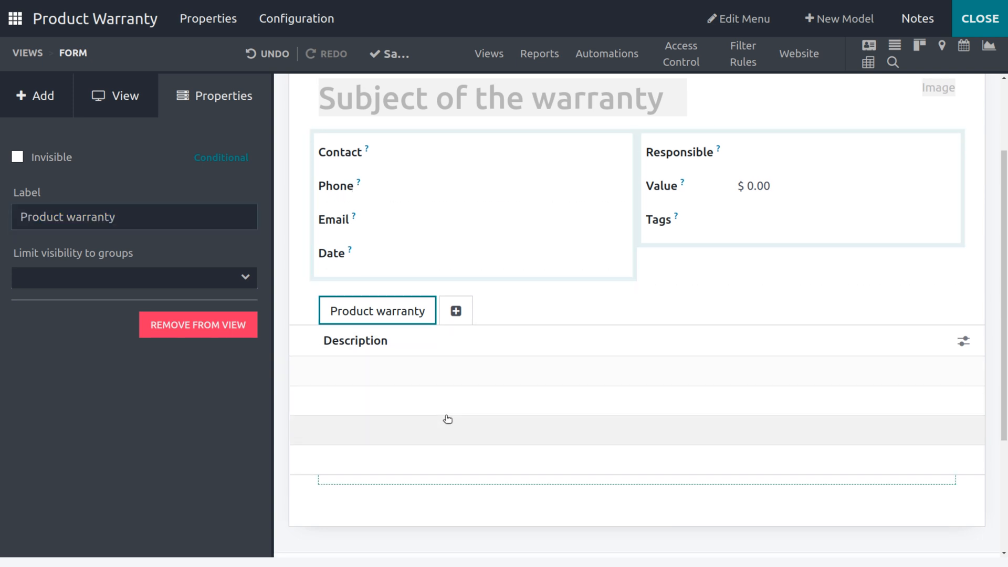
left_click(447, 419)
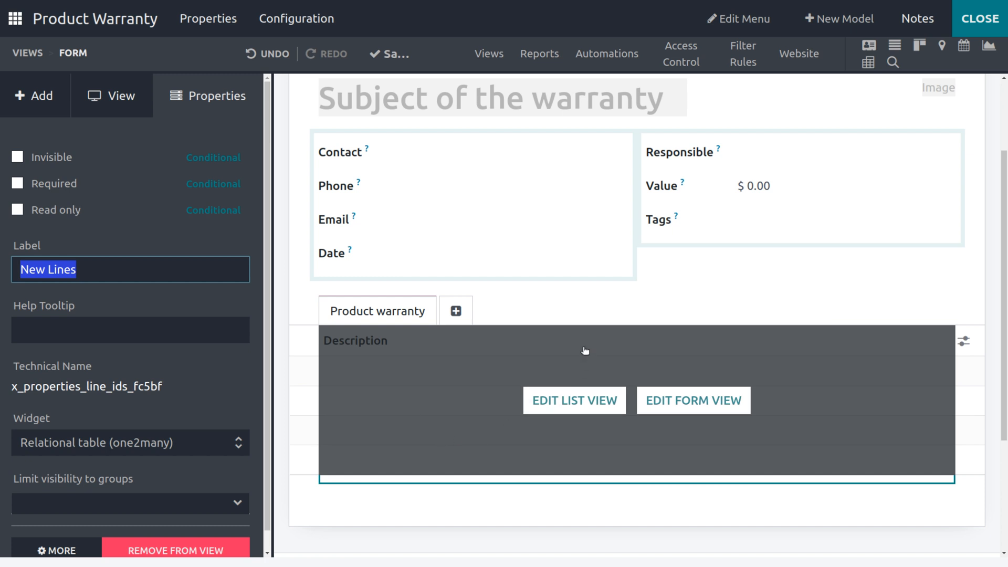
left_click(566, 407)
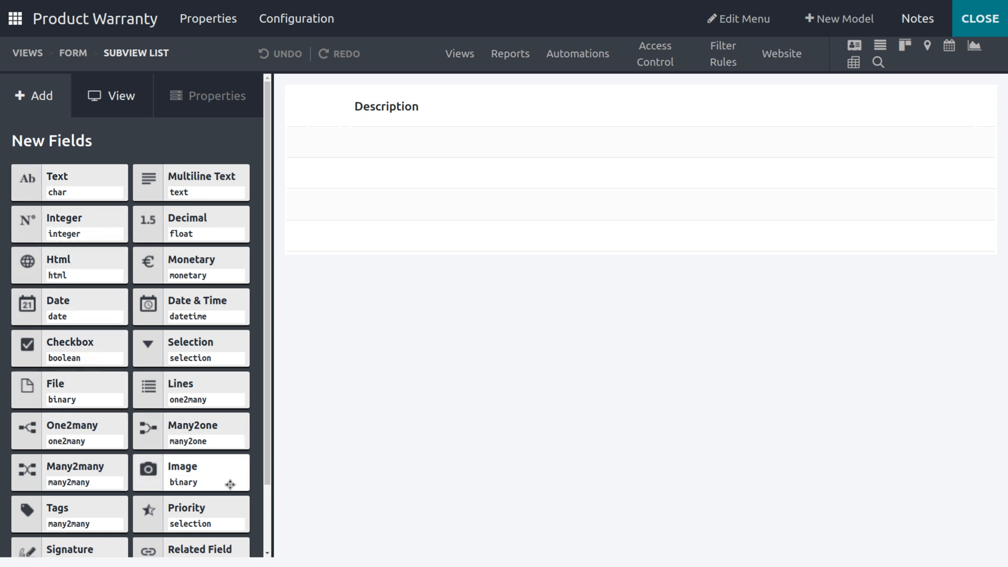
Add a Priority field before the Description column and label it "Priority".
scroll(230, 485, "down", 2)
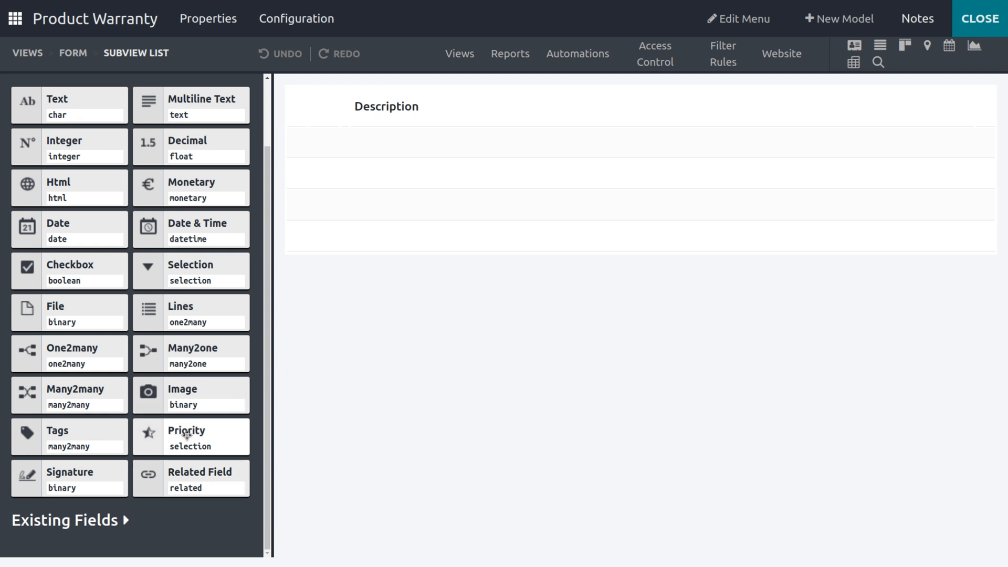
left_click_drag(187, 435, 329, 126)
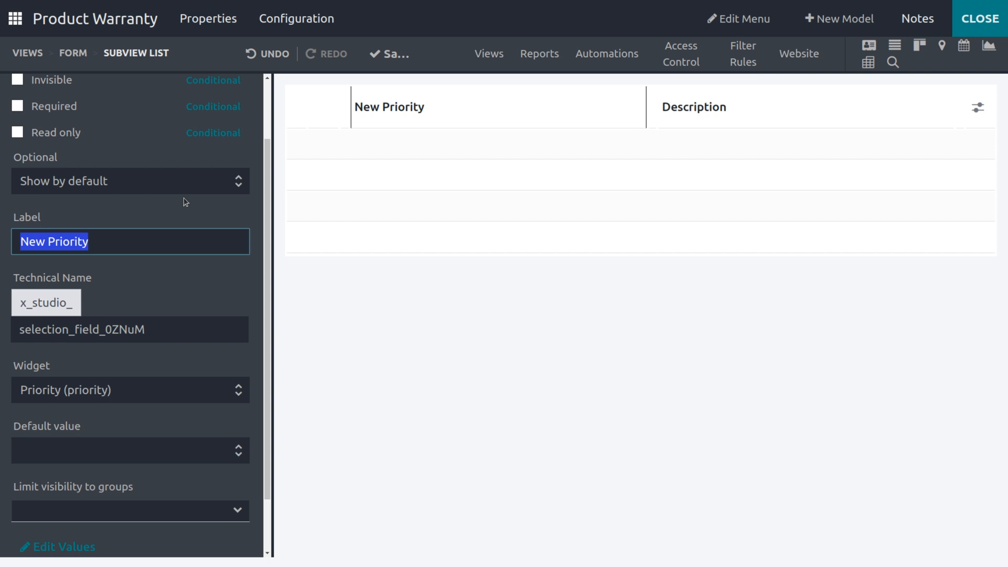
left_click(48, 241)
key("BackSpace")
key("BackSpace")
key("BackSpace")
key("BackSpace")
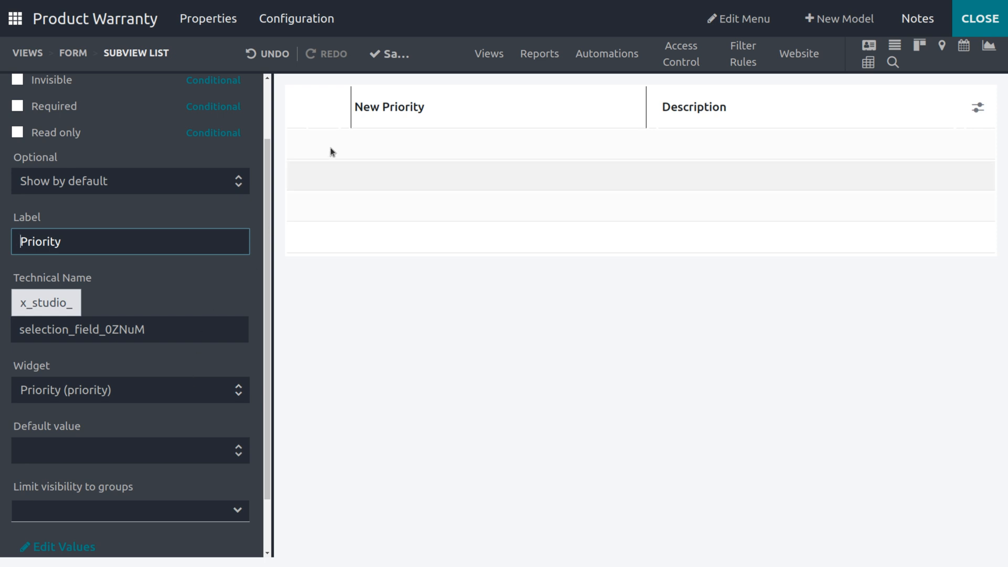
Make the Priority column of the lines table required.
scroll(163, 183, "up", 2)
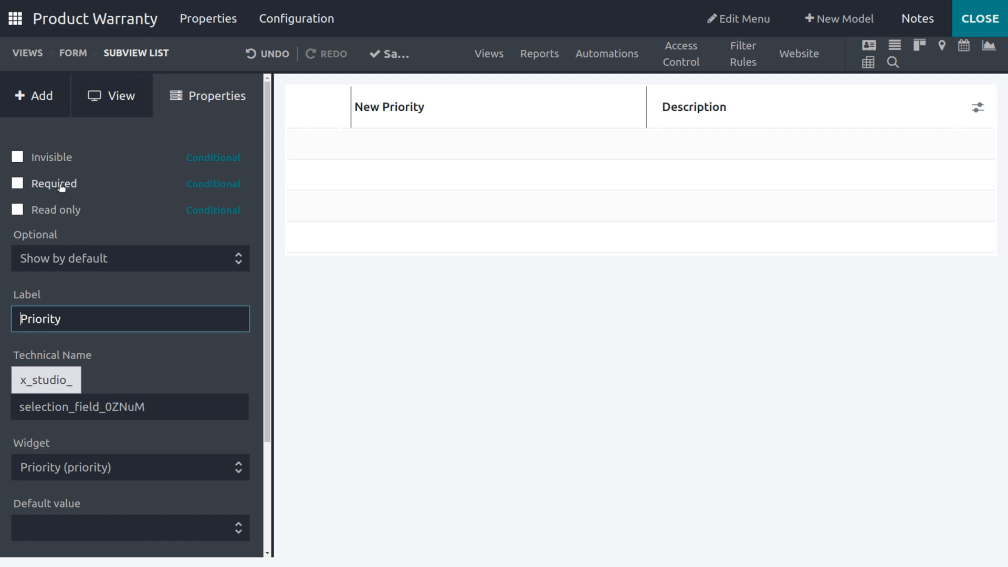
left_click(17, 187)
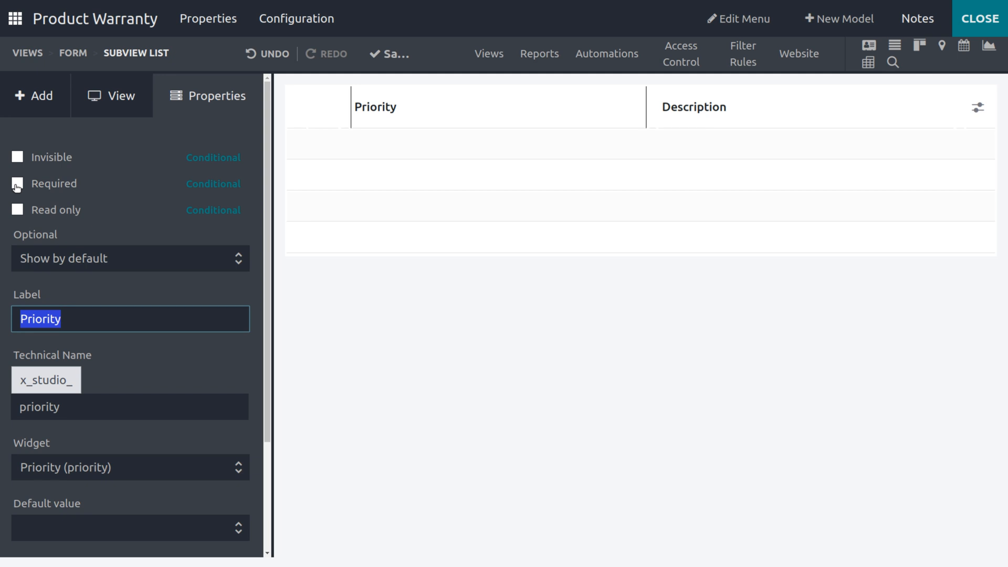
left_click(17, 184)
scroll(64, 280, "down", 3)
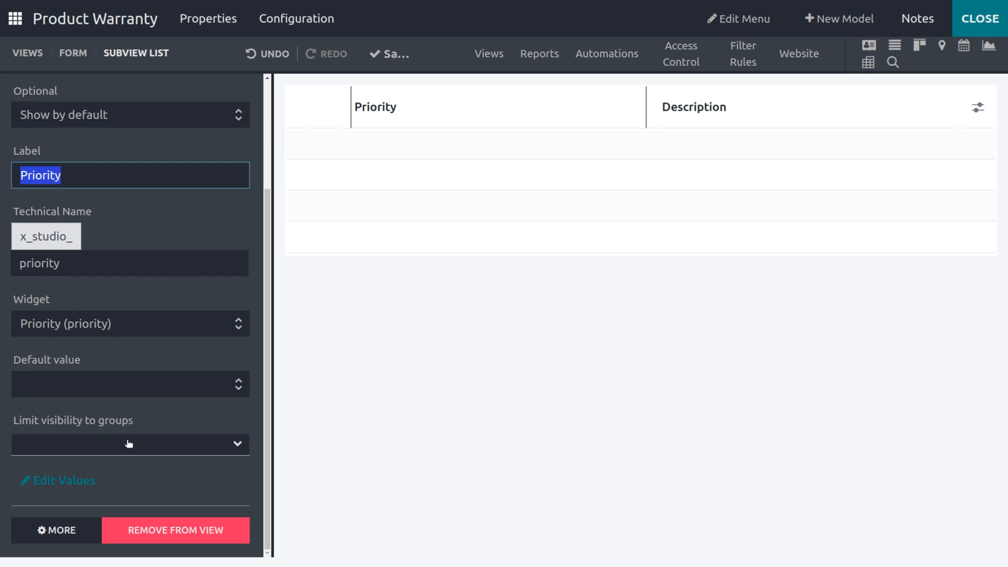
scroll(174, 365, "up", 3)
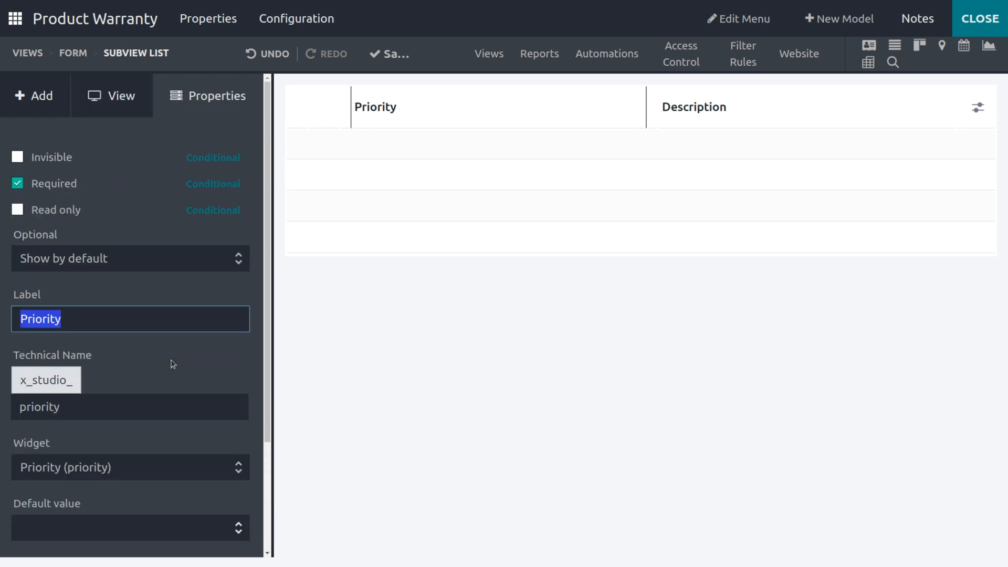
Add a Many2one field related to the Product model (product.template) between the Priority and Description columns.
left_click(28, 107)
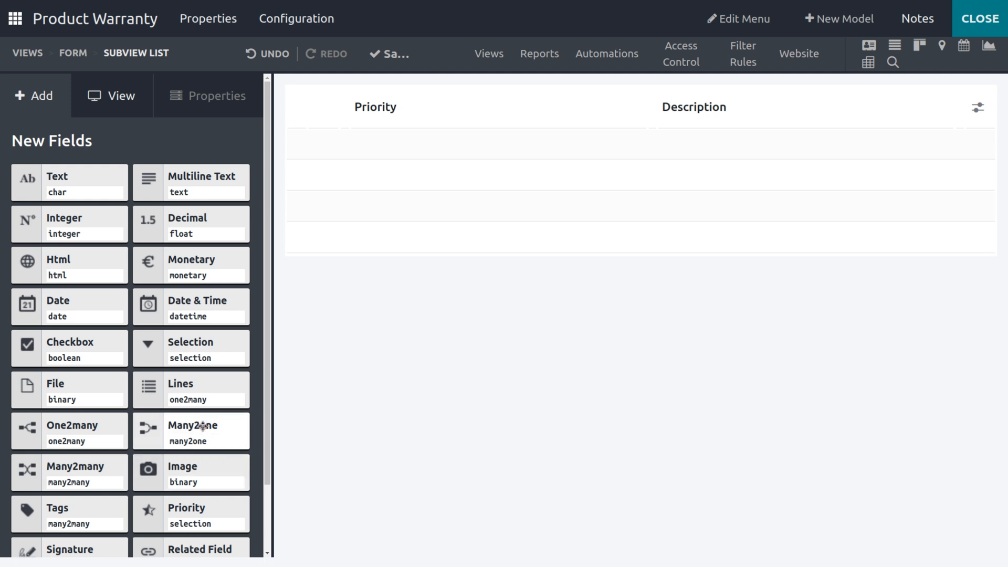
left_click_drag(203, 426, 630, 113)
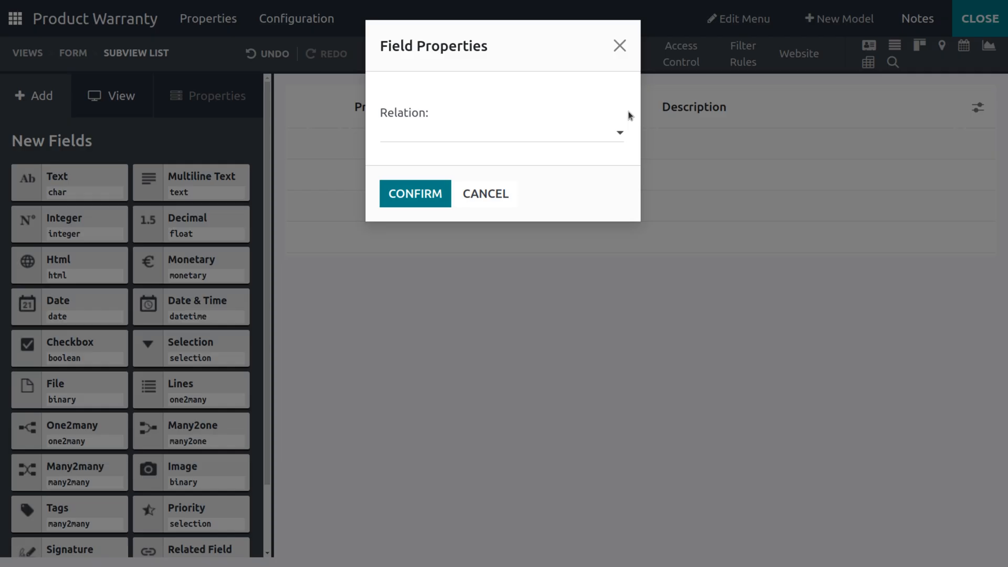
left_click(415, 139)
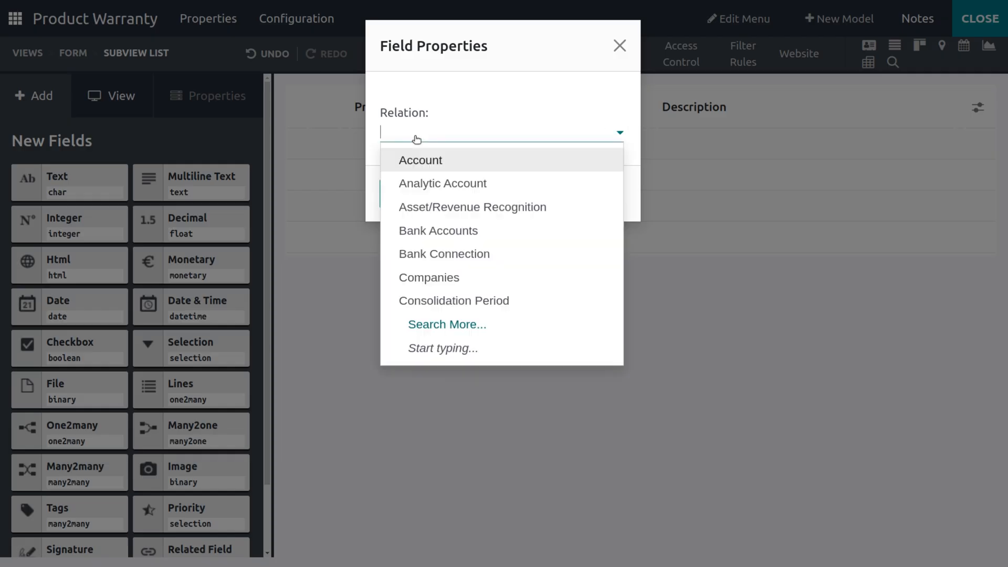
type("prod")
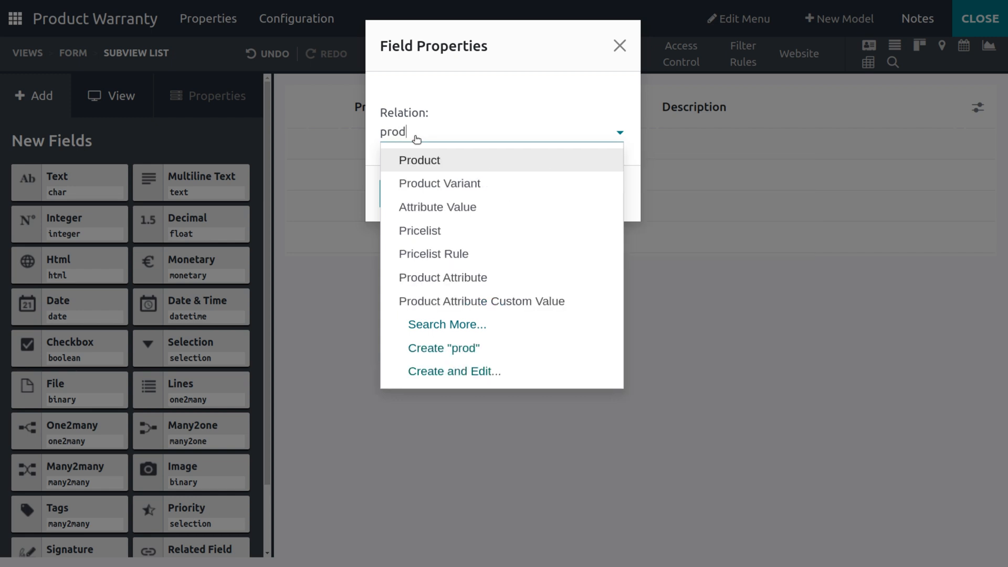
left_click(427, 324)
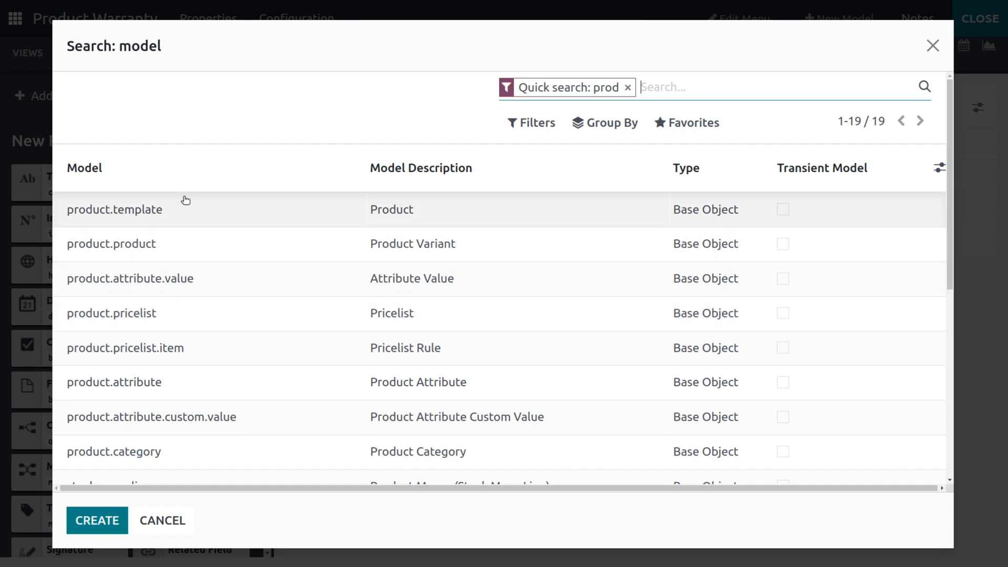
left_click(185, 204)
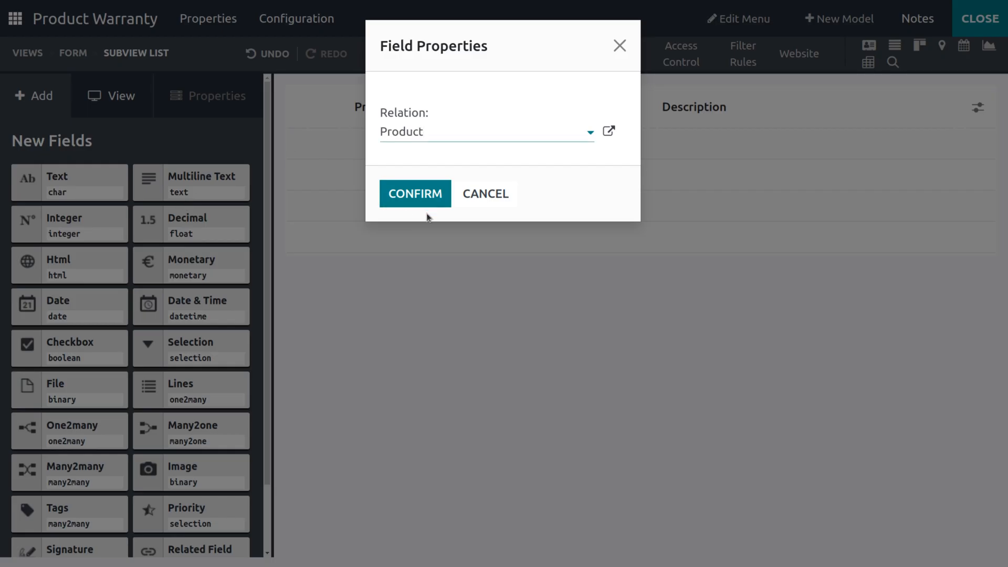
left_click(429, 197)
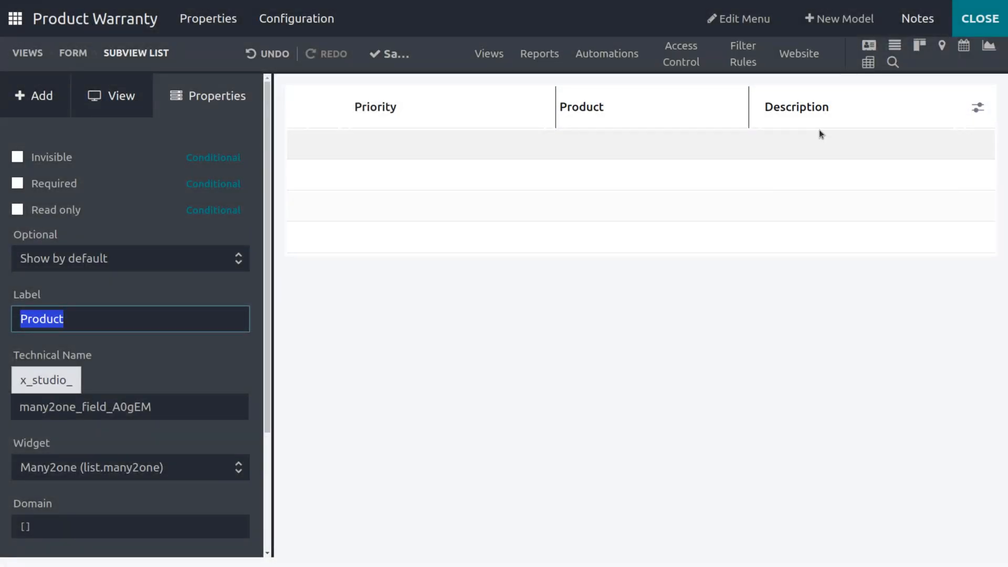
Add a Checkbox field between the Product and Description columns.
left_click(45, 108)
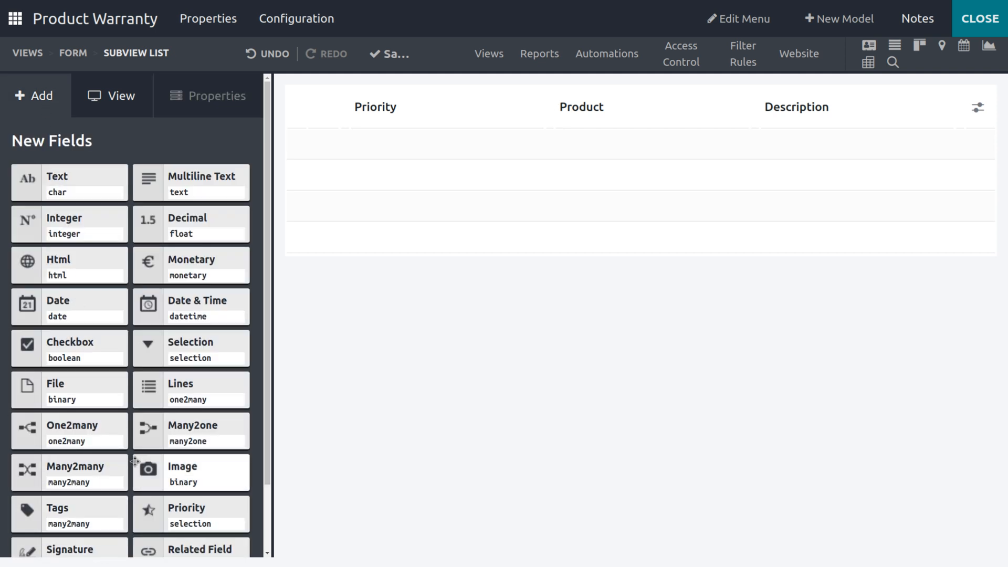
scroll(135, 461, "down", 2)
scroll(135, 461, "up", 1)
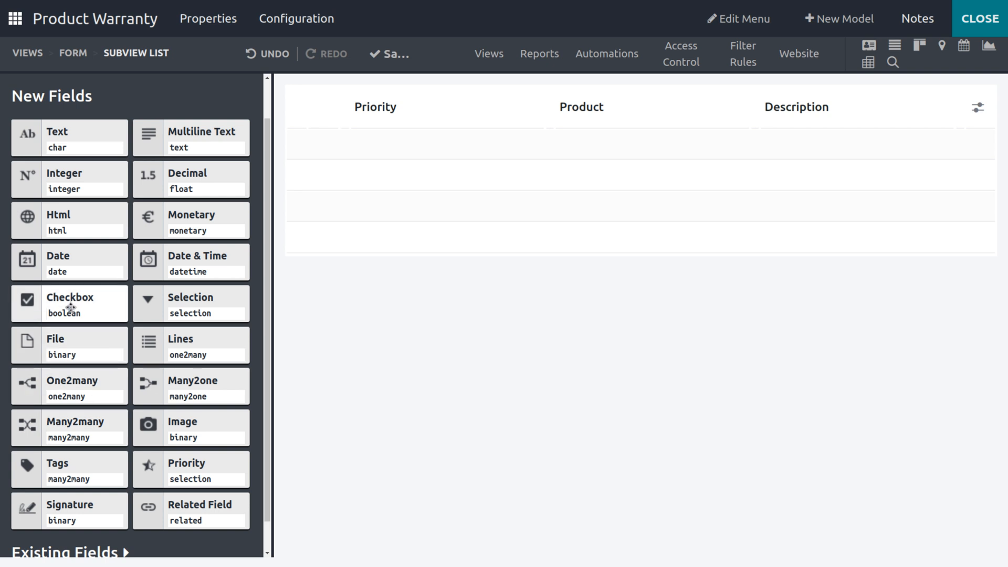
left_click_drag(70, 307, 782, 118)
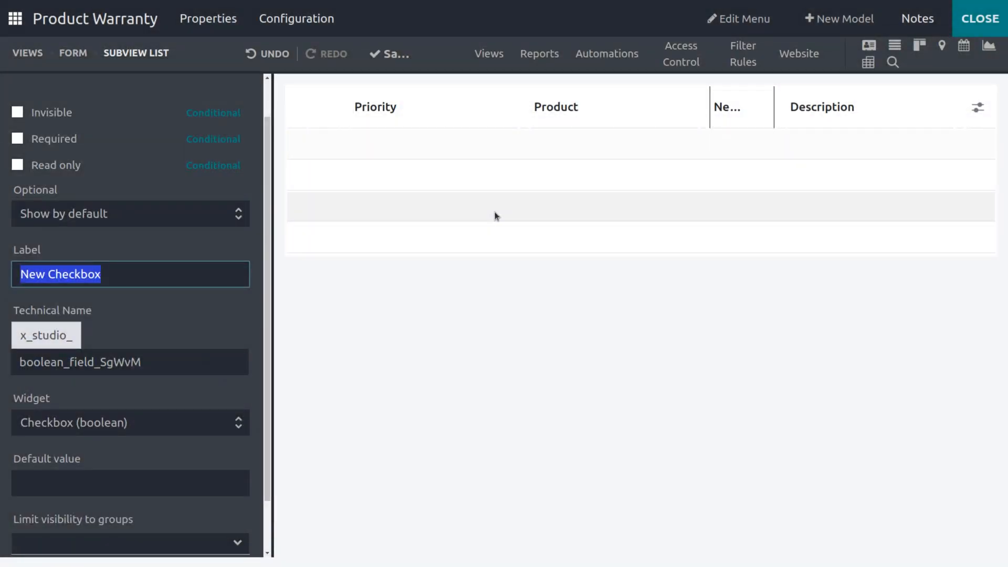
Set the new checkbox column's label to "warranty applicable".
left_click(47, 275)
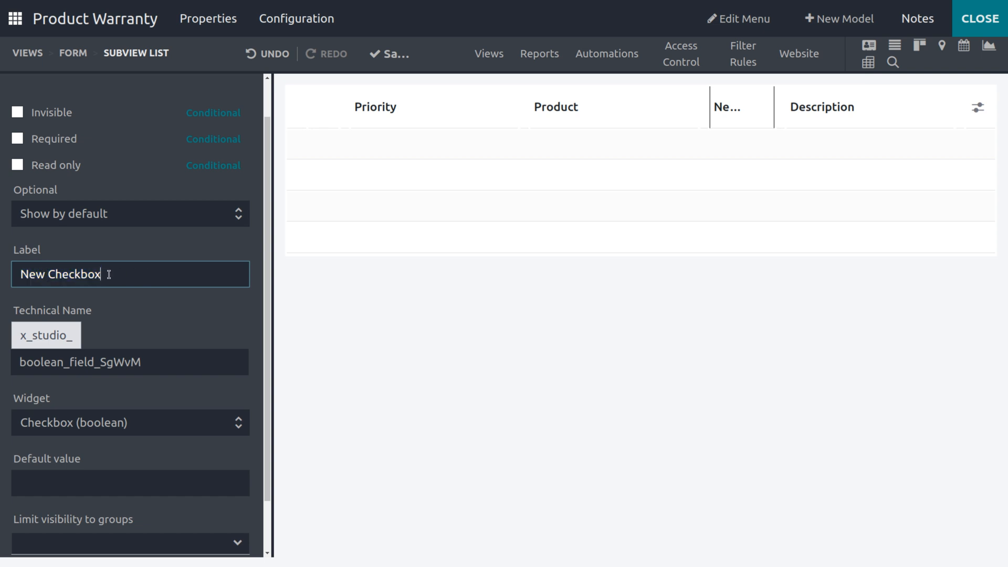
key("BackSpace")
key("BackSpace")
key("BackSpace")
key("BackSpace")
key("BackSpace")
key("BackSpace")
key("BackSpace")
key("BackSpace")
key("BackSpace")
key("BackSpace")
key("BackSpace")
key("BackSpace")
type("W")
left_click(94, 304)
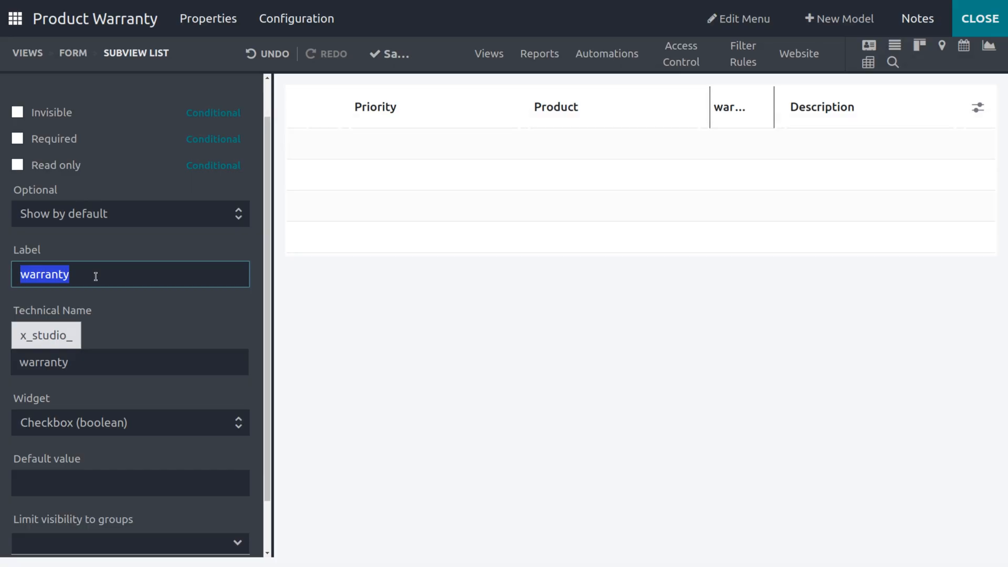
left_click(95, 277)
type("applicable")
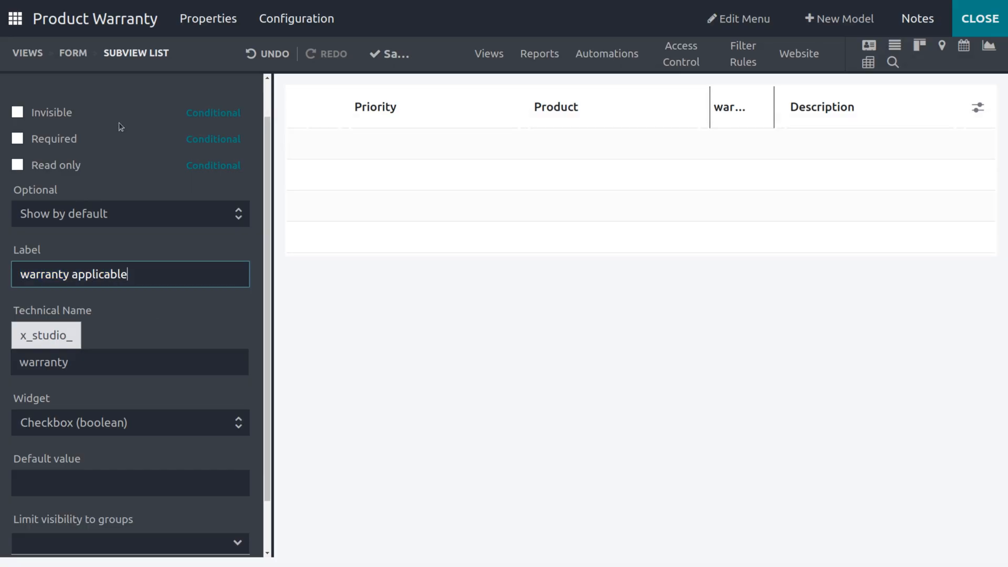
left_click(18, 141)
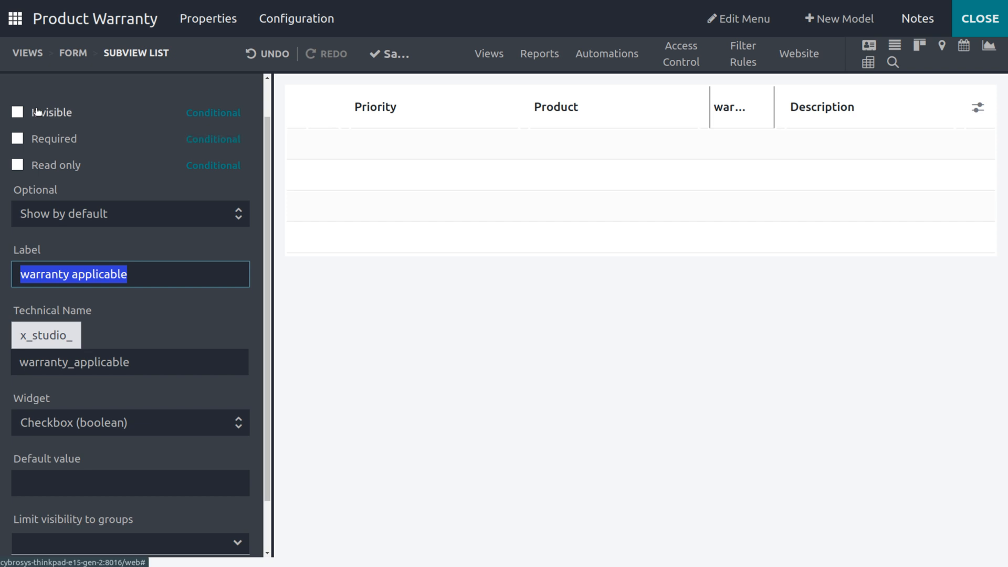
Add a Selection field before the Description column with the values "broken" and "colour diminished".
scroll(71, 103, "up", 2)
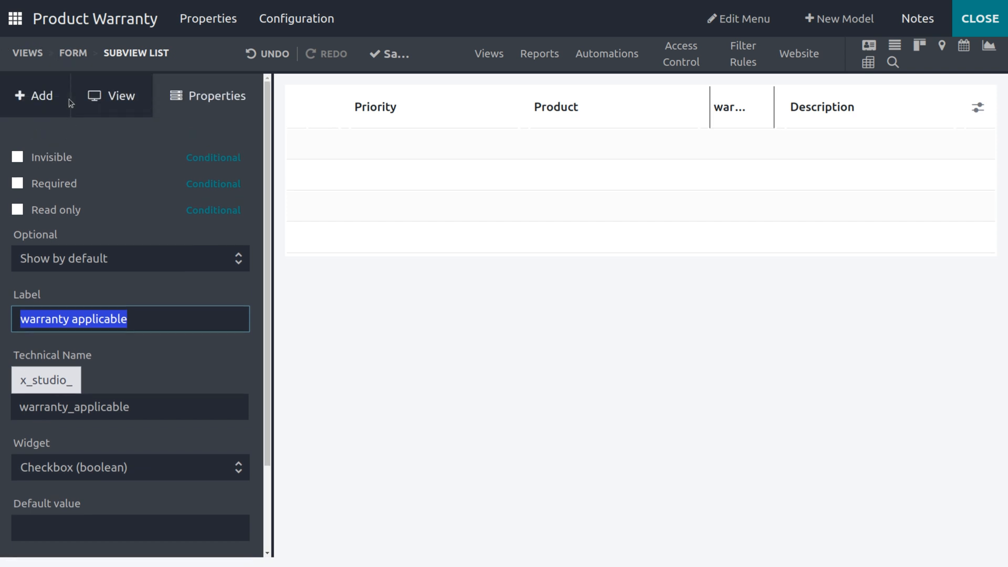
left_click(39, 97)
scroll(149, 403, "down", 2)
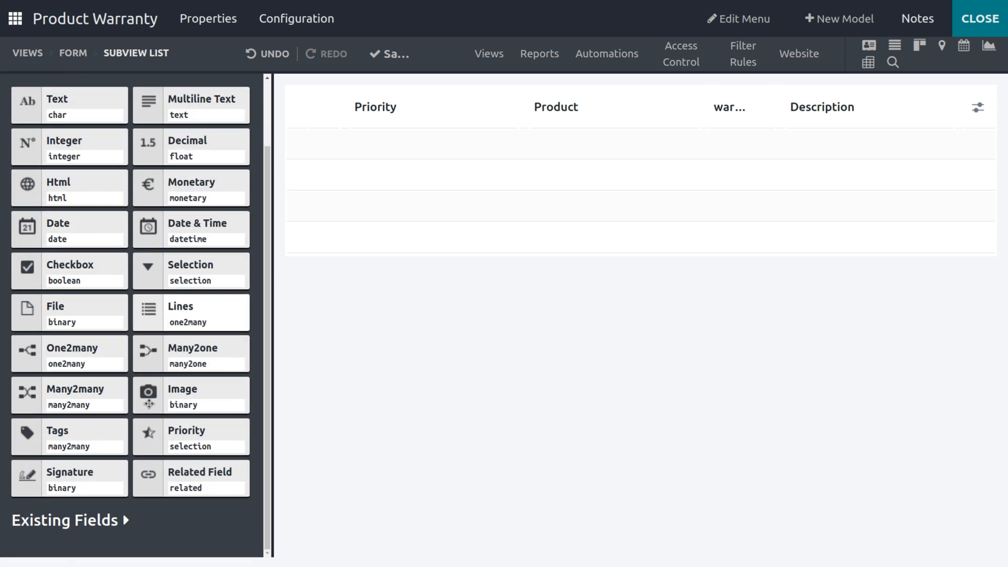
scroll(149, 403, "up", 2)
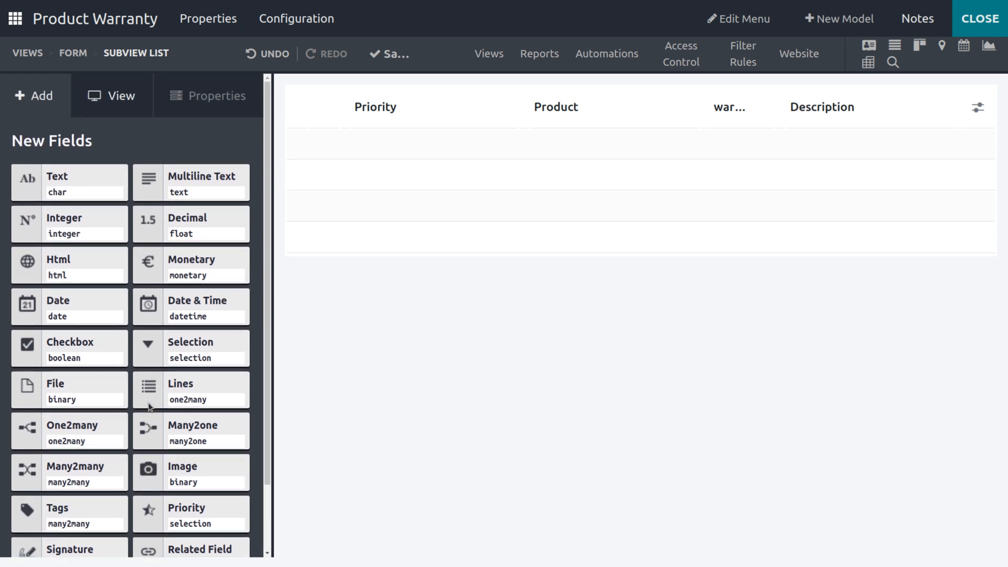
scroll(149, 406, "down", 2)
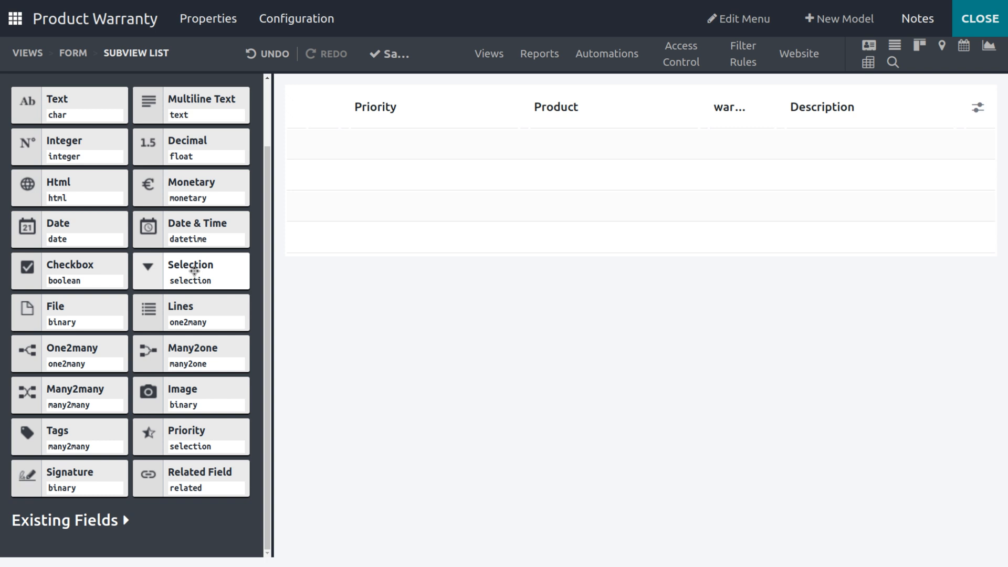
left_click_drag(193, 271, 832, 104)
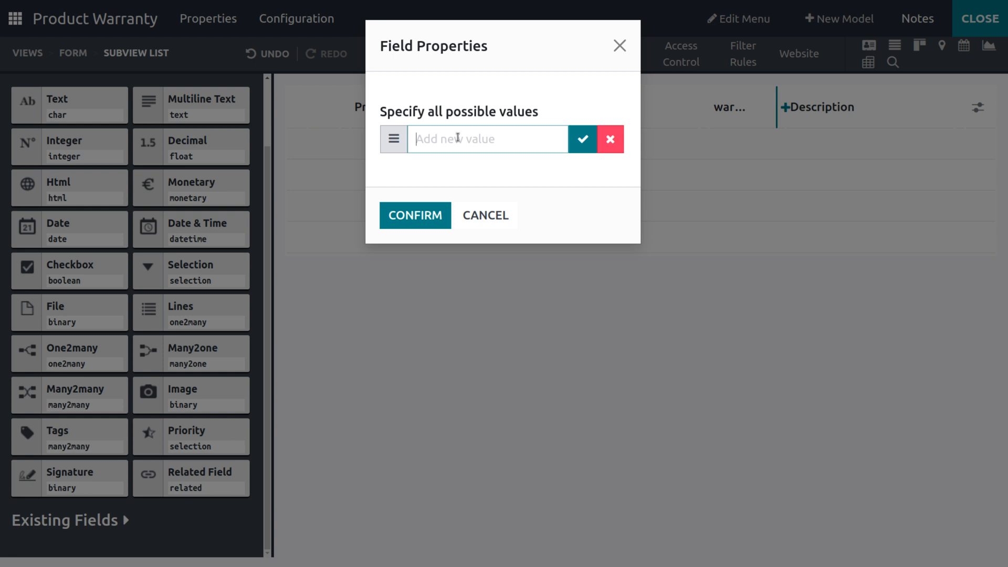
type("brokeb")
key("BackSpace")
type("n")
left_click(584, 142)
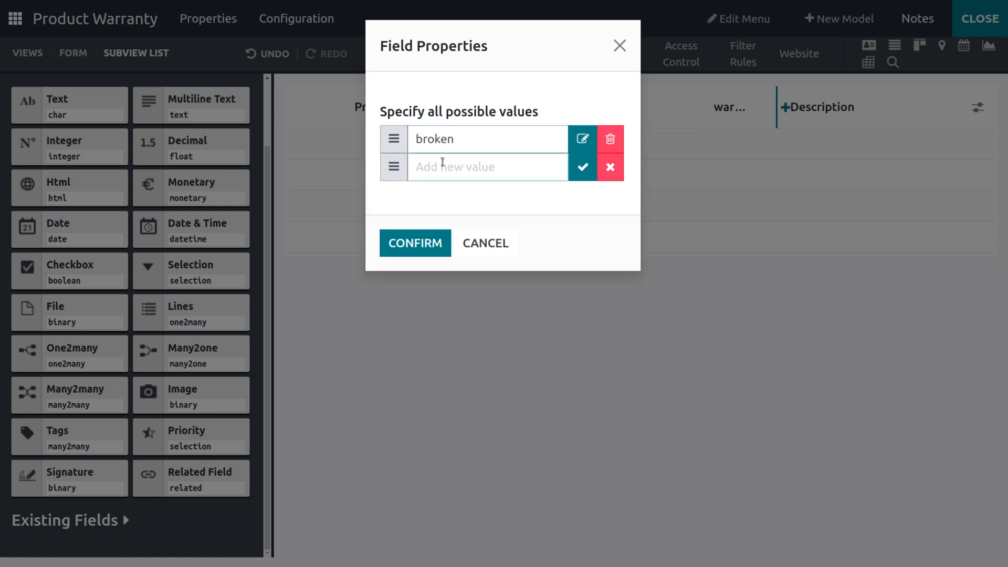
type("colour diminished")
left_click(421, 251)
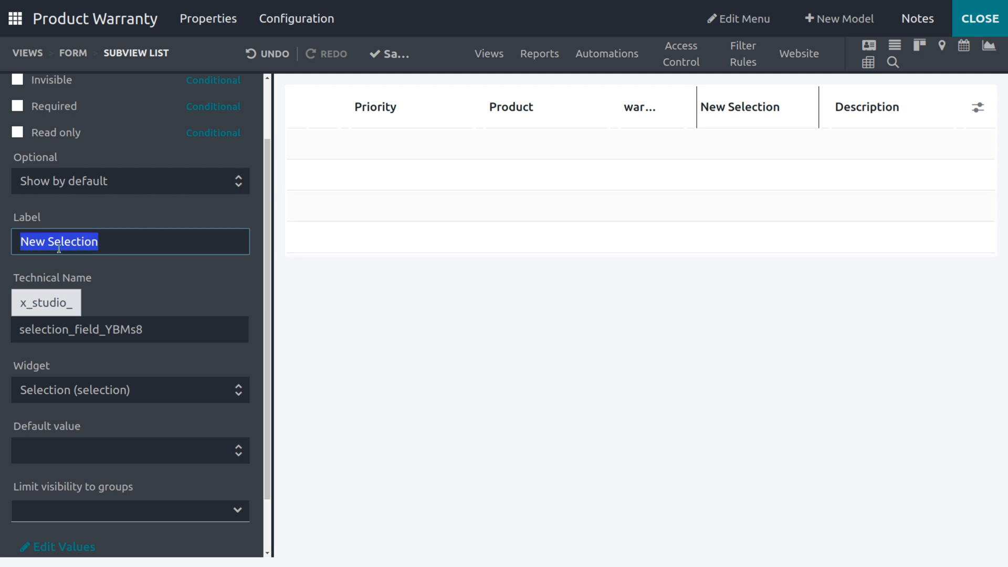
Label the new selection column "warranty issue" and make it required.
key("BackSpace")
type("warranty issue")
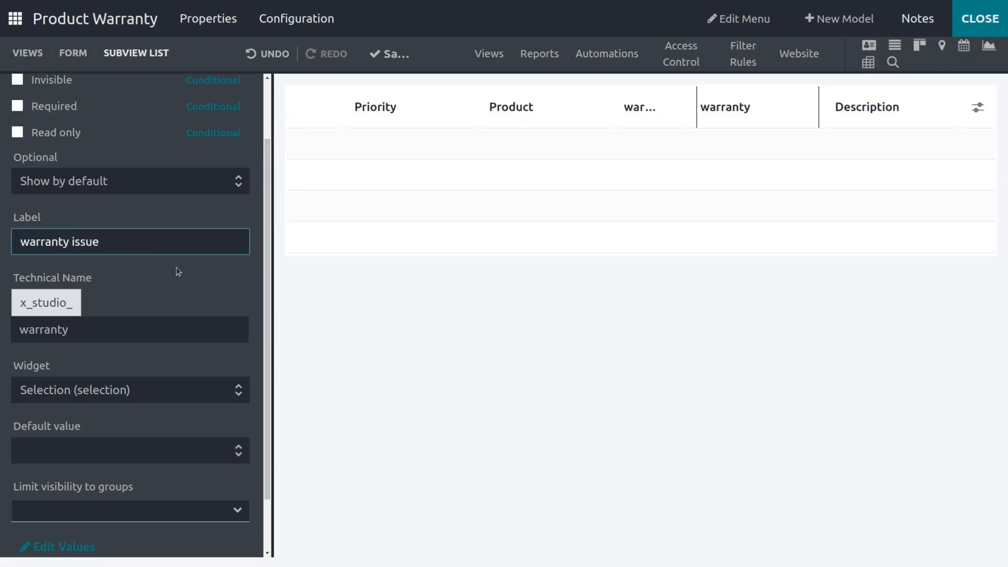
left_click(179, 271)
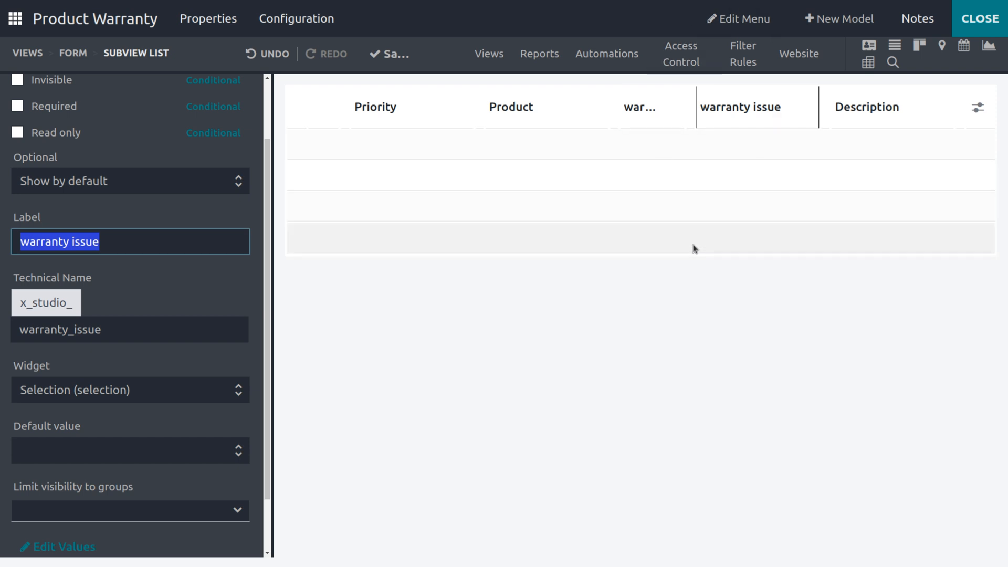
scroll(54, 145, "up", 2)
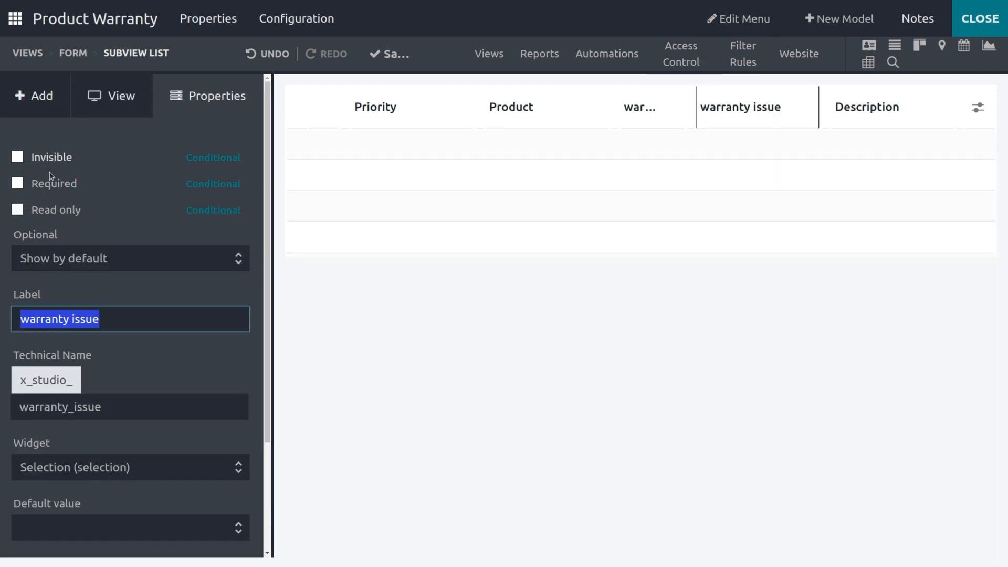
left_click(29, 185)
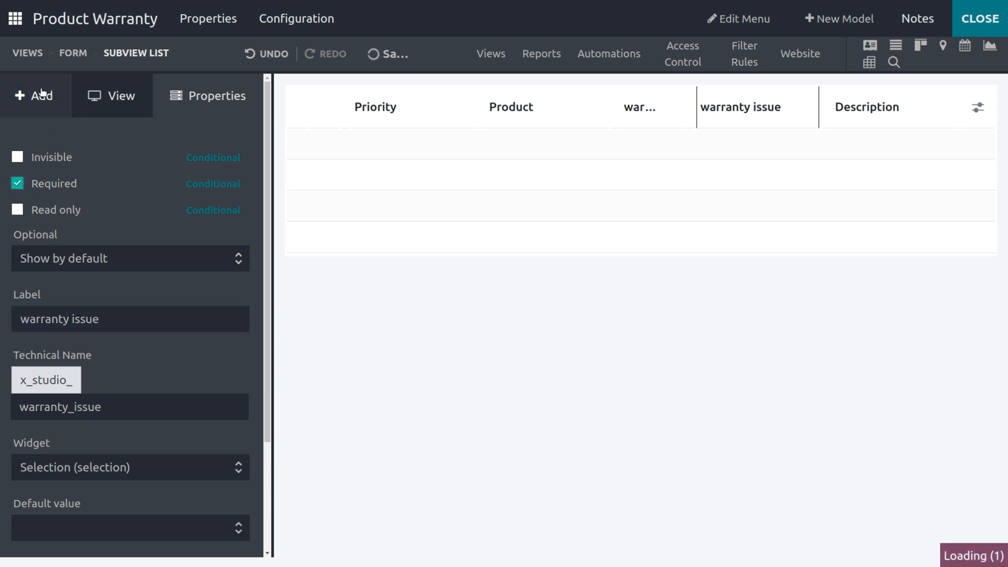
Check the lines list's view options, and close Studio to return to the new record form.
left_click(140, 101)
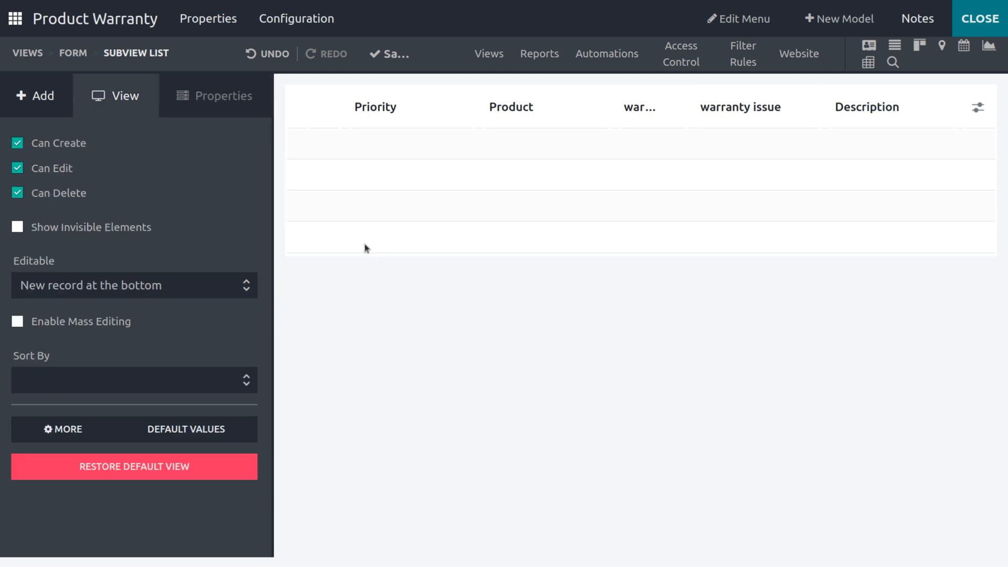
left_click(24, 96)
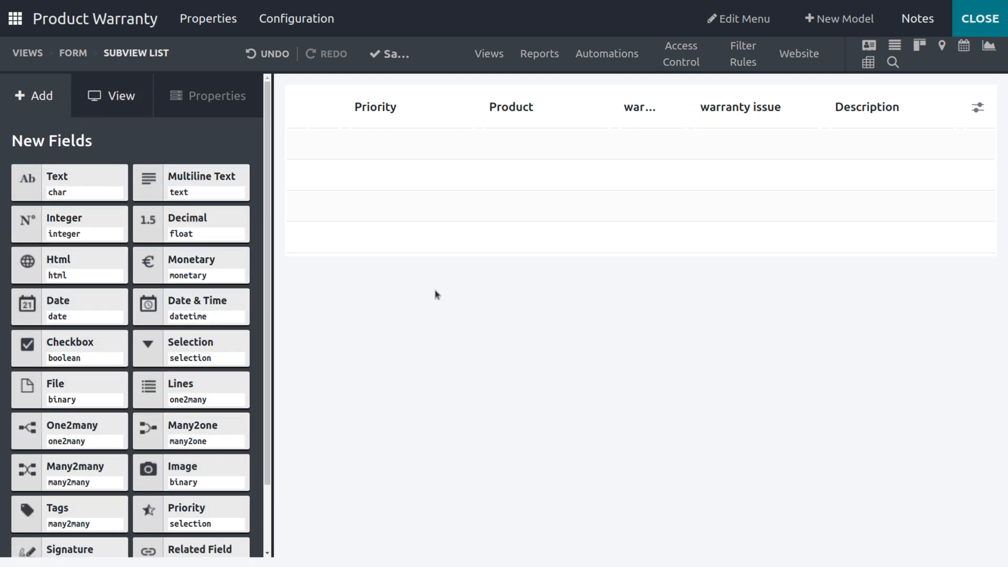
left_click(970, 20)
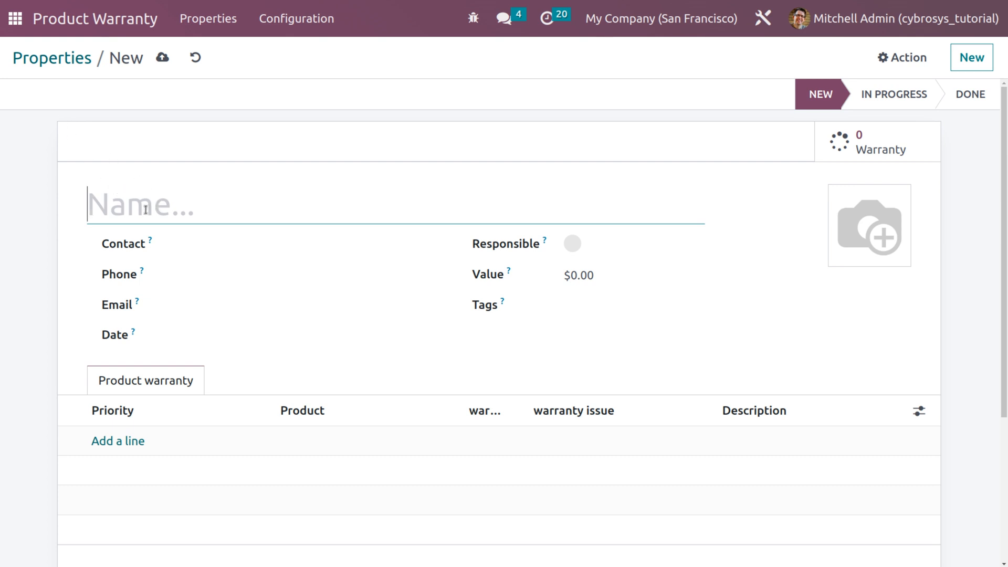
Name the new record "Broken" and fill in its contact and responsible person.
type("b")
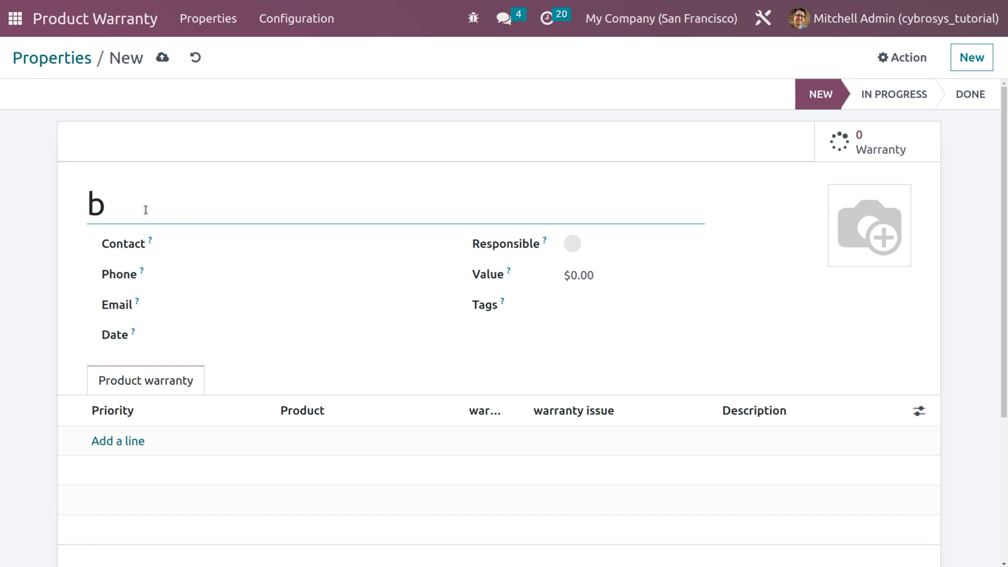
key("BackSpace")
type("Broken")
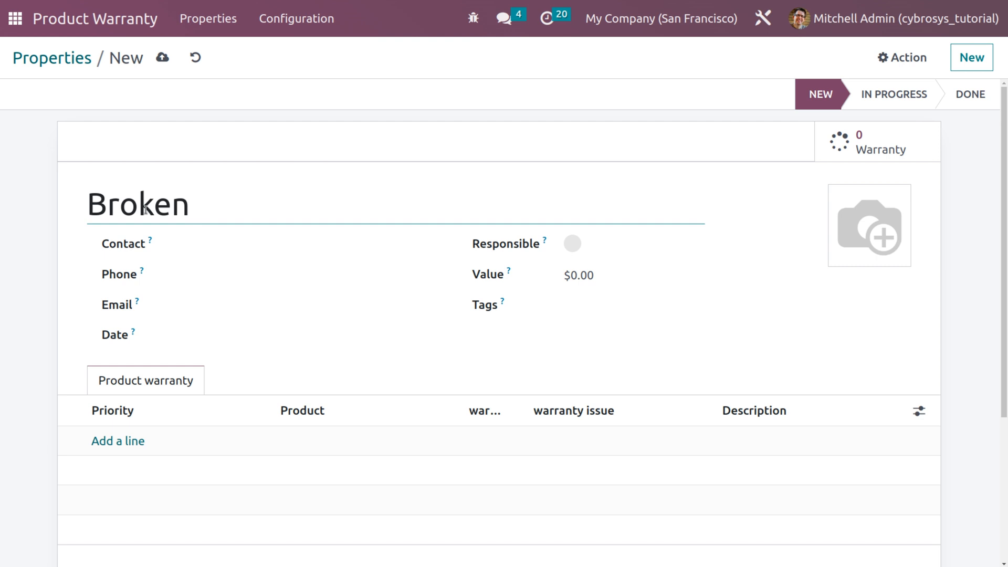
left_click(278, 246)
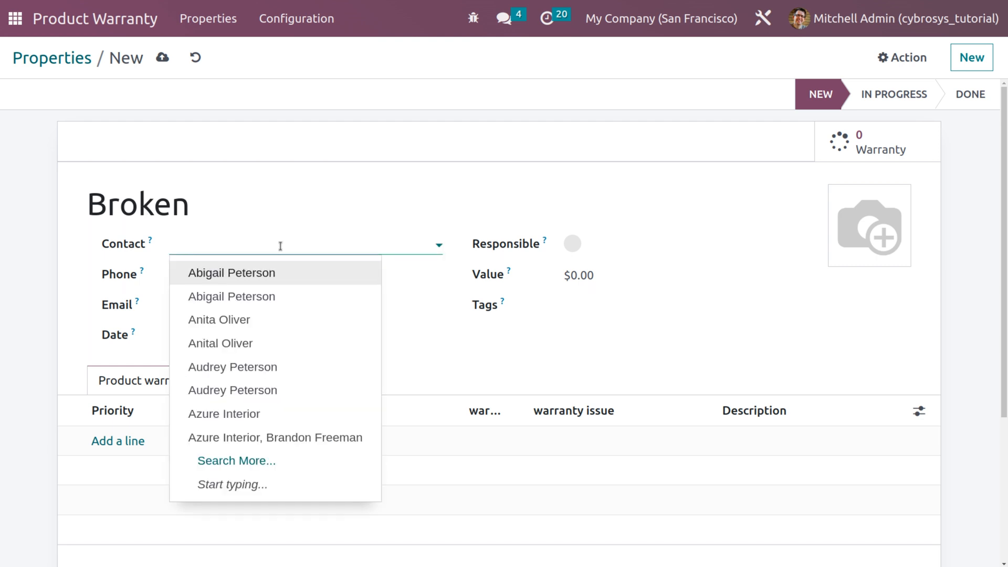
left_click(267, 278)
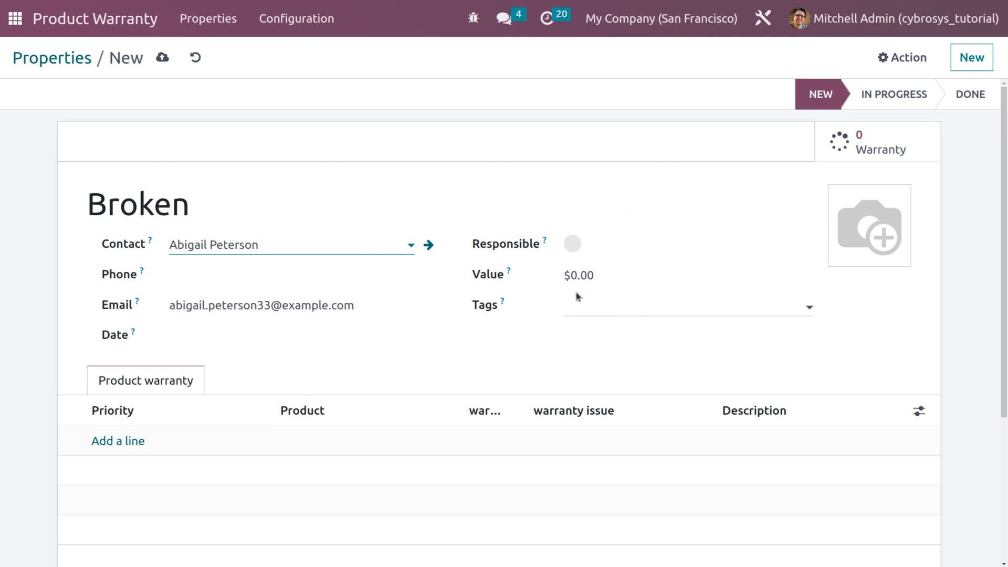
left_click(657, 243)
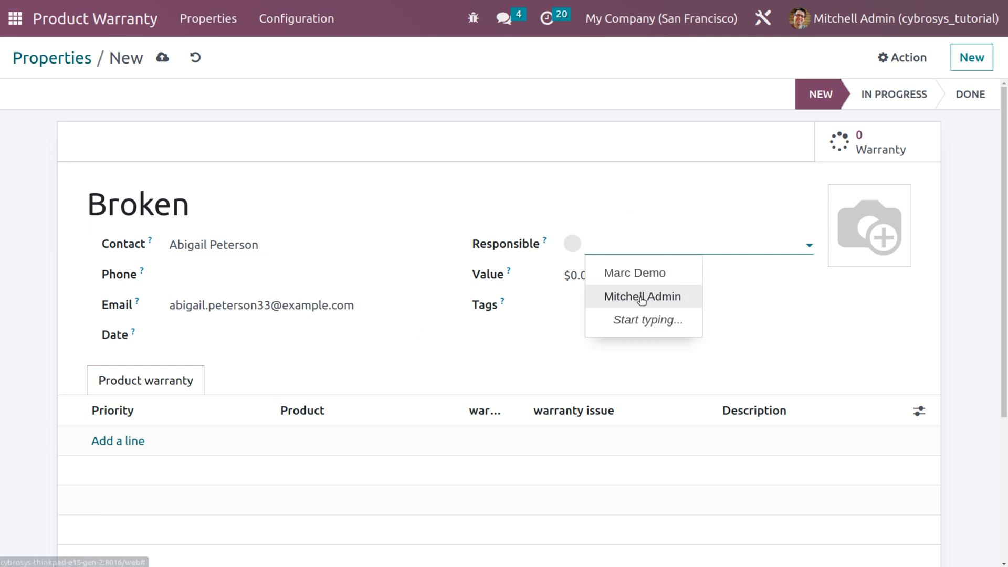
left_click(642, 298)
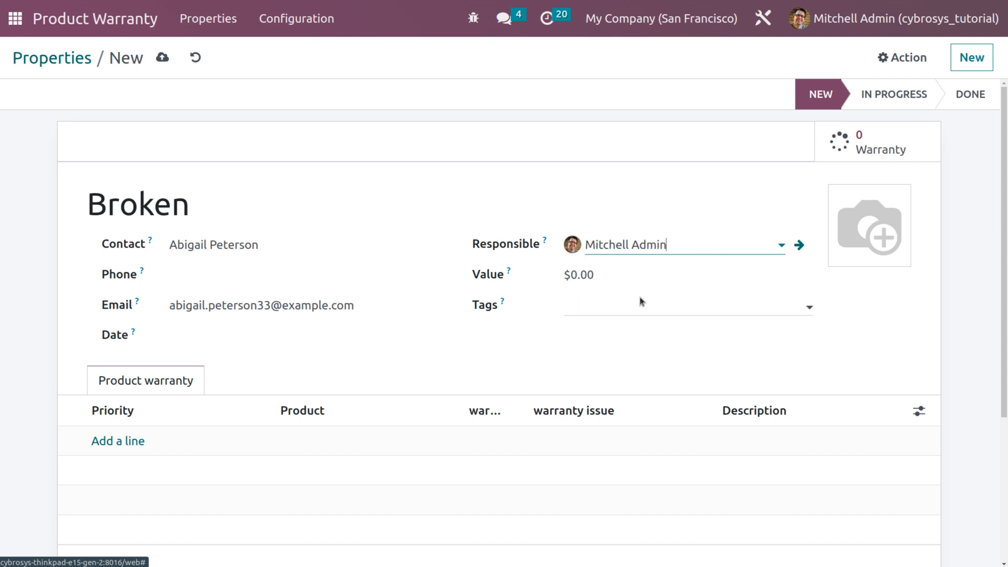
Clear the amount in the record's Value field.
left_click(610, 271)
key("BackSpace")
key("BackSpace")
key("BackSpace")
key("BackSpace")
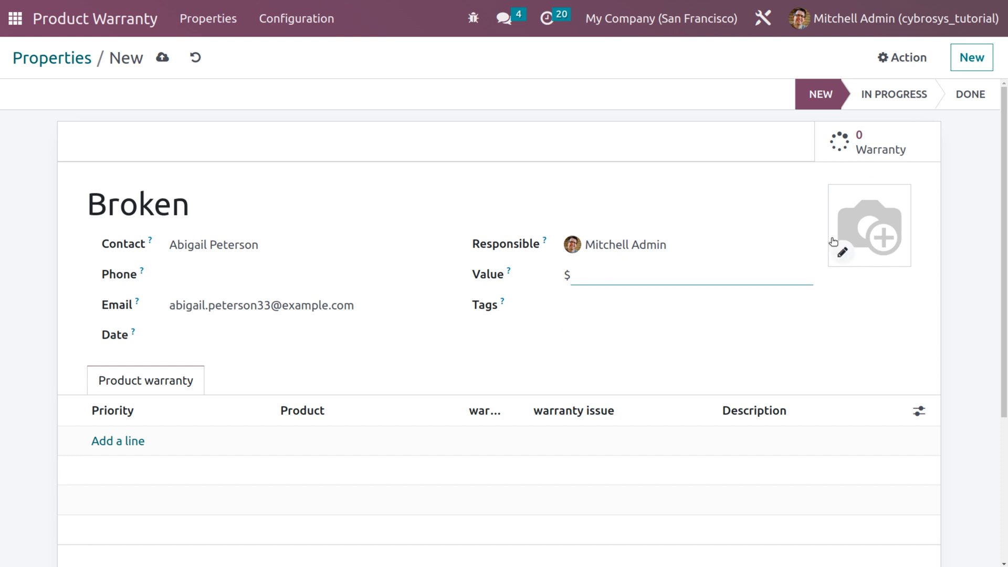
Add a Product warranty line with three-star priority for [FURN_6666] Acoustic Bloc Screens and mark its warranty as applicable.
left_click(117, 441)
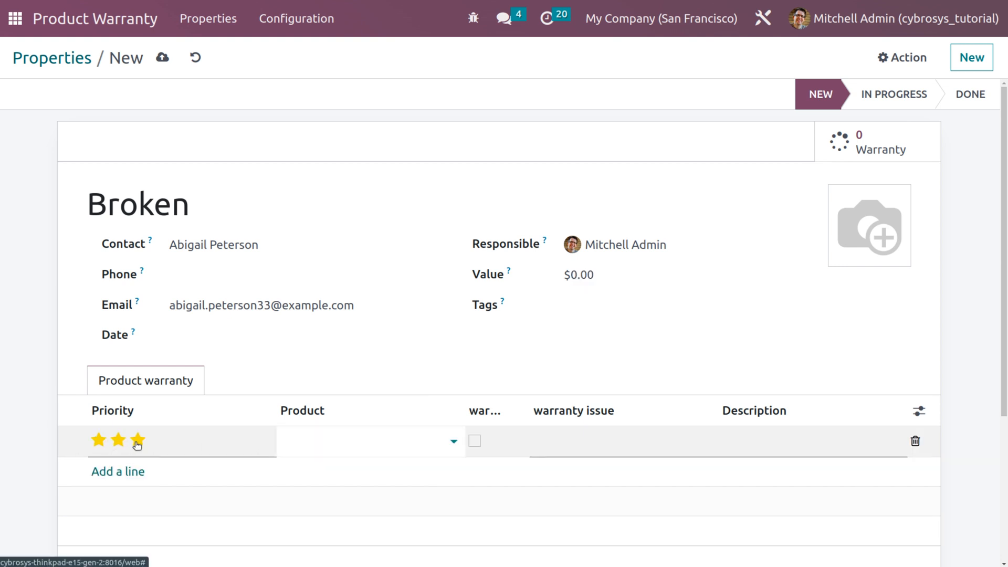
left_click(137, 440)
left_click(331, 432)
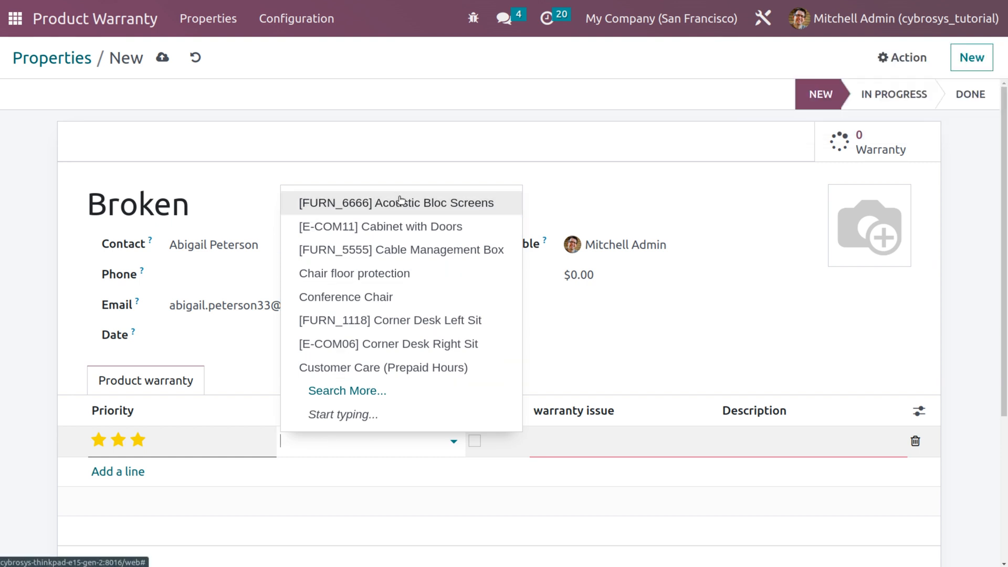
left_click(401, 203)
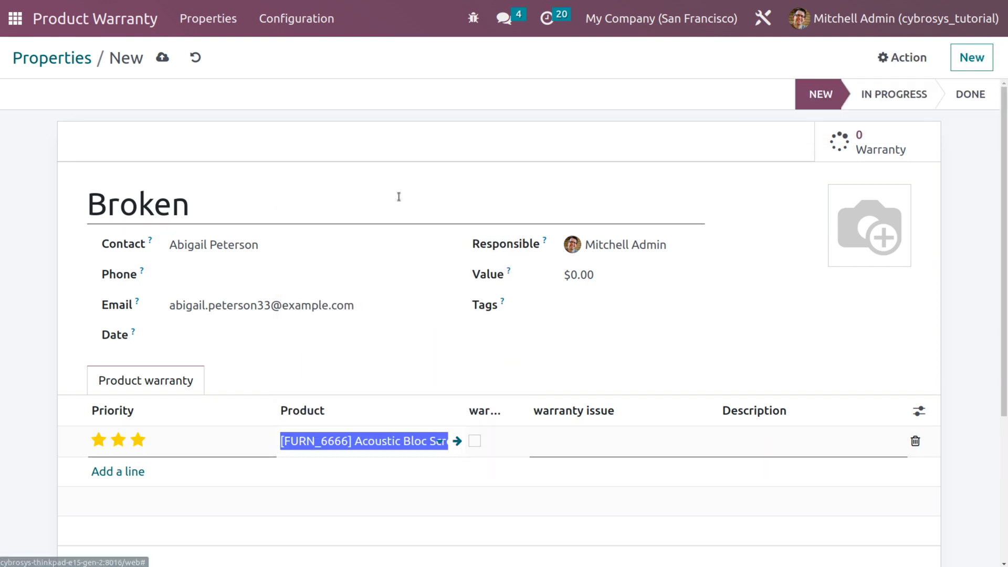
left_click(476, 444)
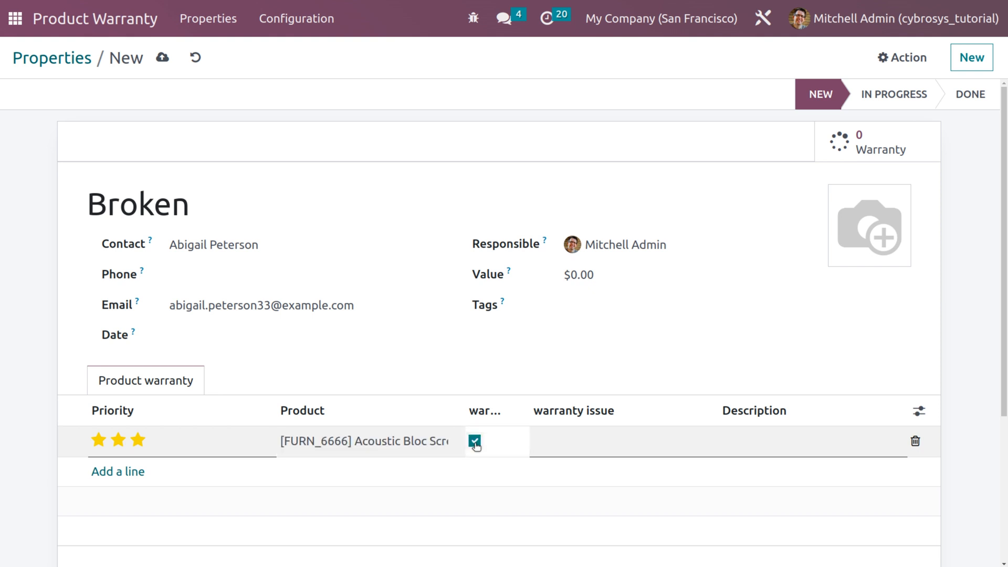
Set the line's warranty issue to "broken" with the description "broken upon delivery", and save the record.
left_click(598, 438)
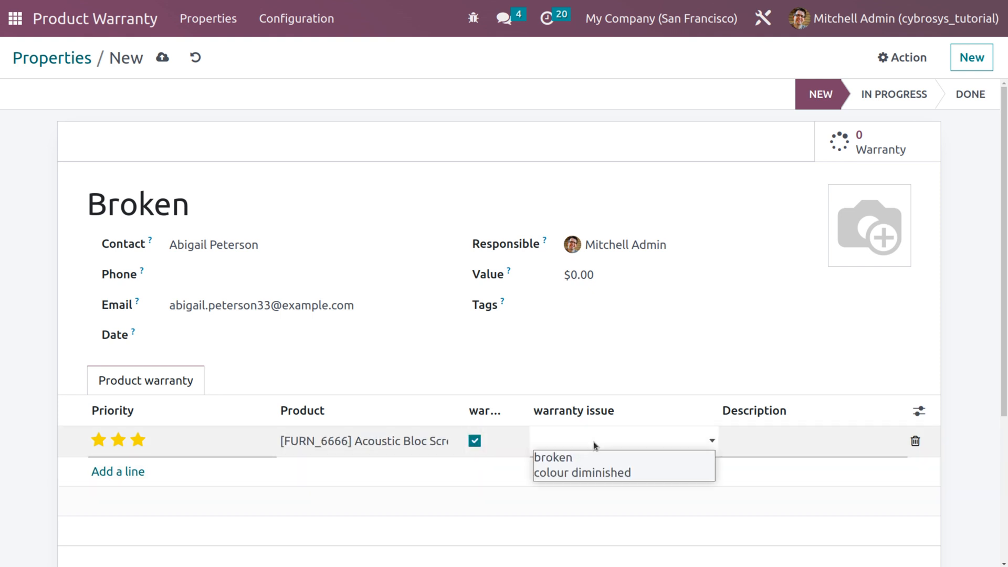
left_click(564, 456)
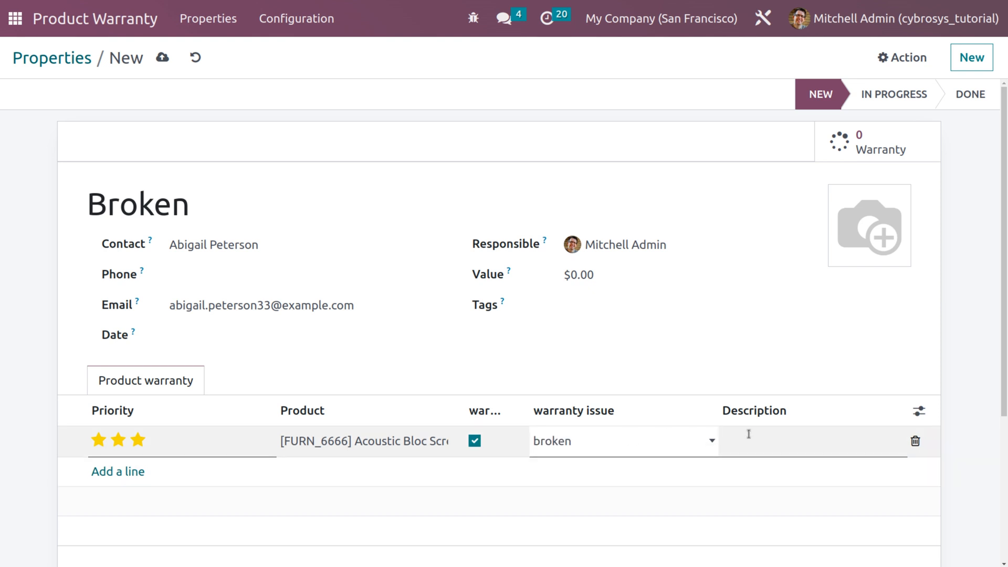
left_click(752, 438)
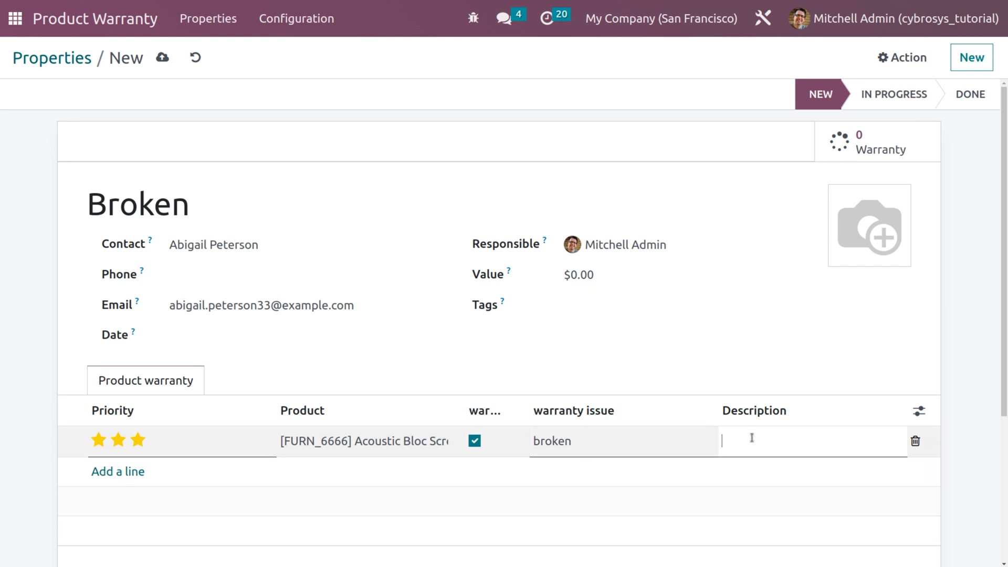
type("broken upon delivery")
left_click(761, 305)
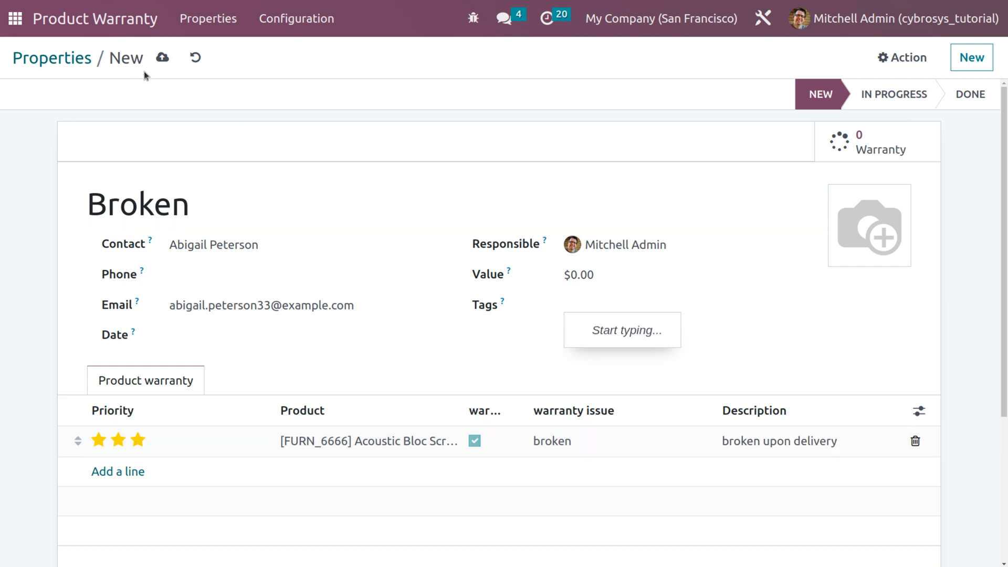
left_click(162, 57)
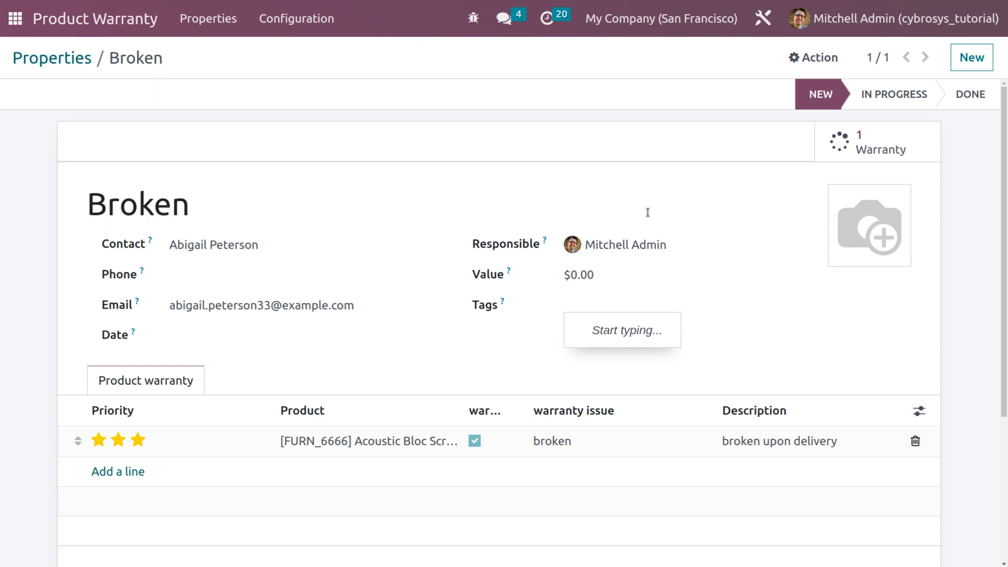
Examine the warranty lines linked to the Broken record, try starting a new line there, and return to the record.
left_click(847, 152)
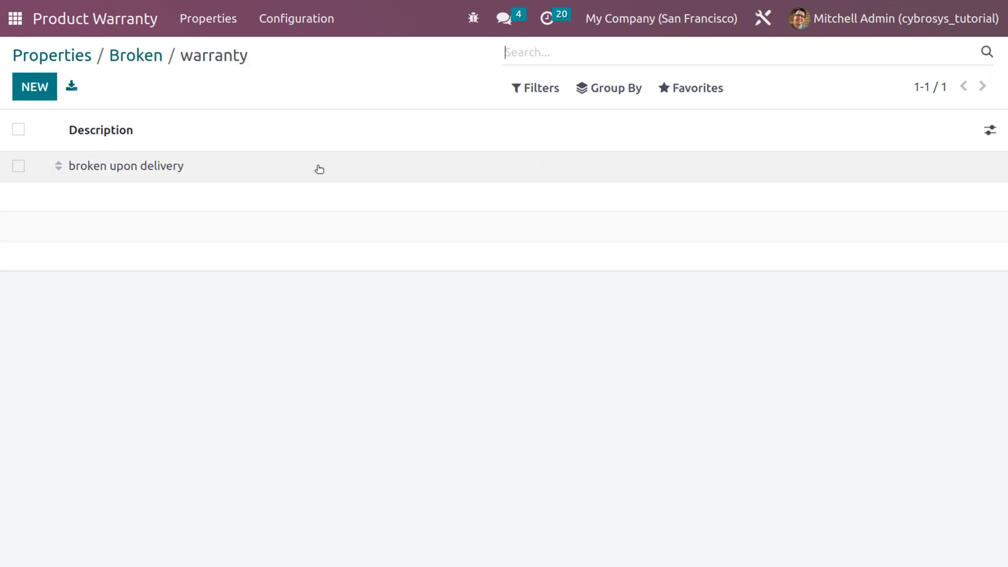
left_click(133, 62)
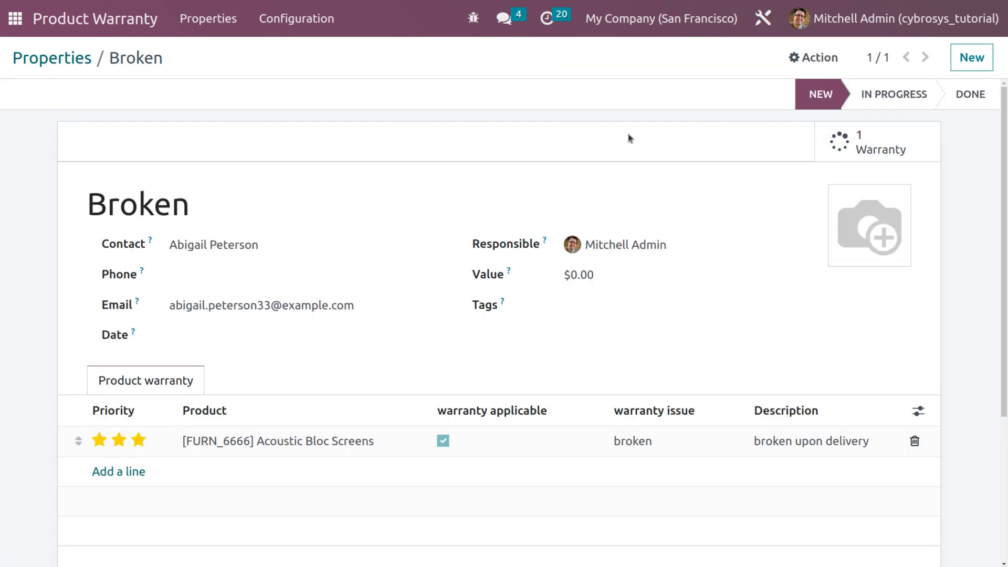
left_click(867, 142)
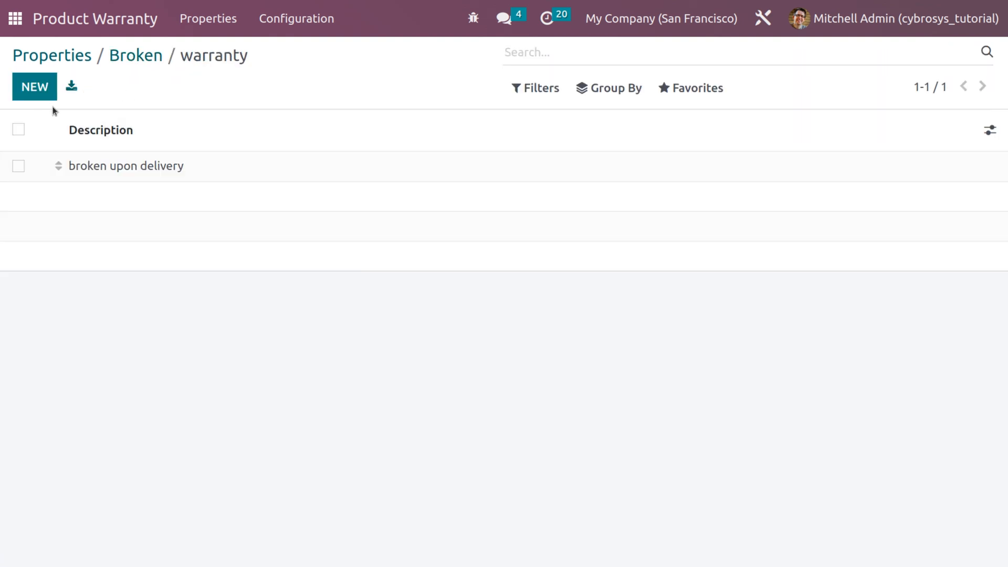
left_click(35, 88)
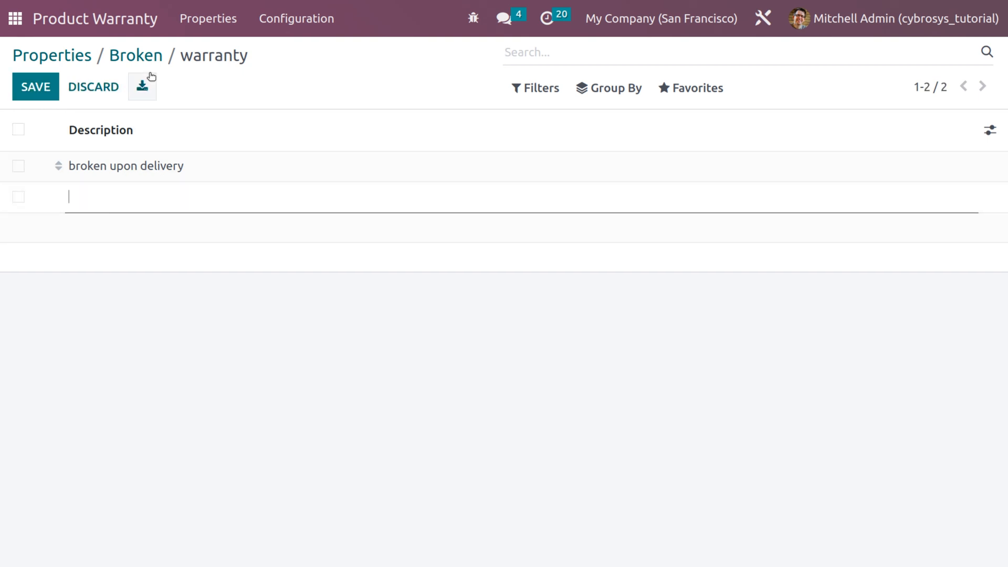
left_click(137, 57)
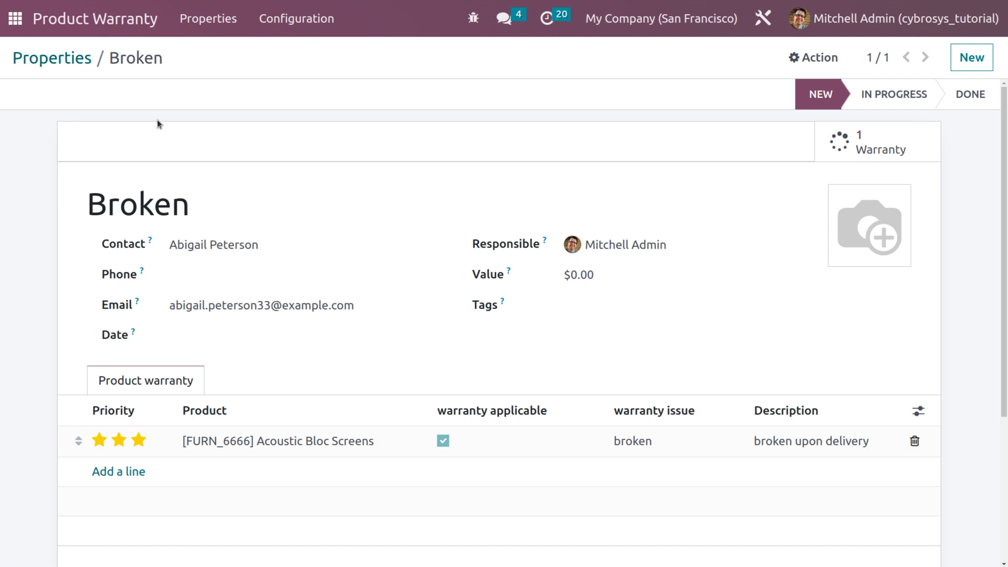